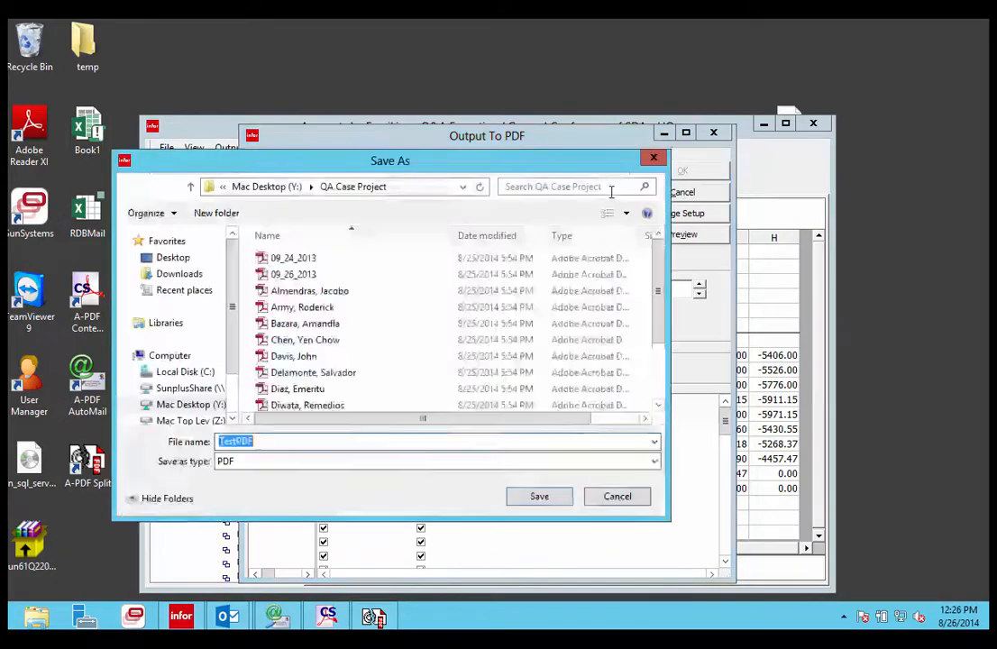
Set the PDF output file to TestPDF in the QA Case Project folder, replacing the existing file
{"action": "left_click", "coordinate": [652, 158]}
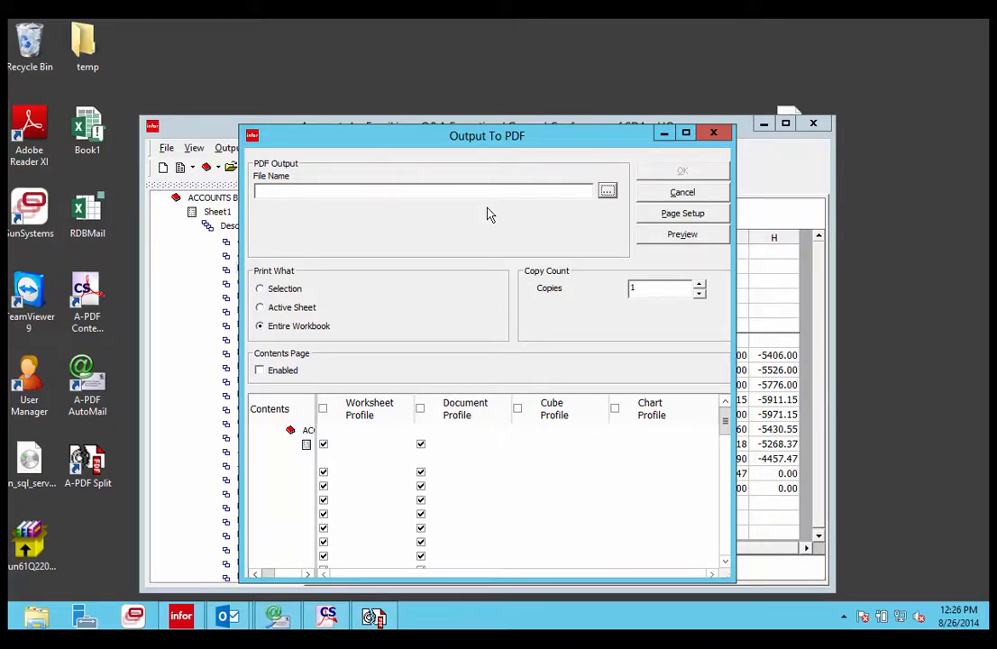
{"action": "left_click", "coordinate": [608, 191]}
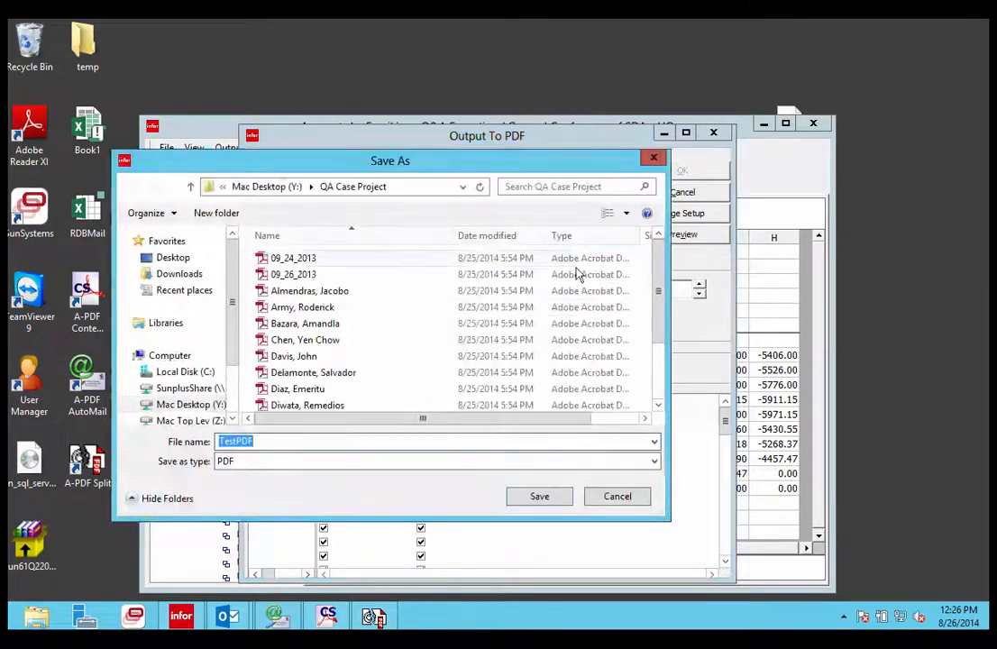
{"action": "left_click_drag", "start_coordinate": [659, 289], "coordinate": [654, 383]}
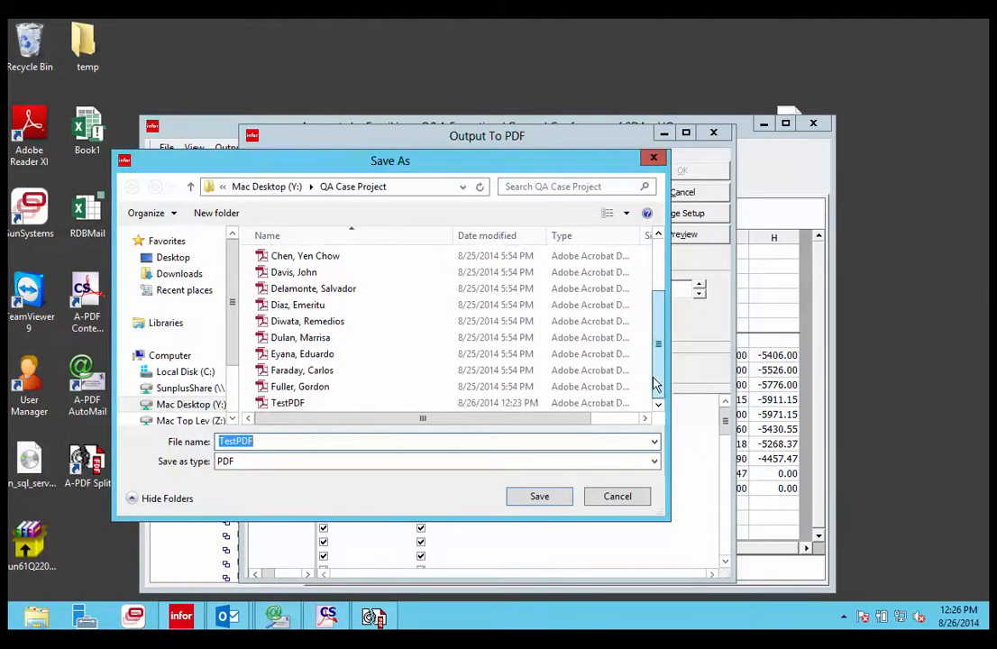
{"action": "double_click", "coordinate": [327, 405]}
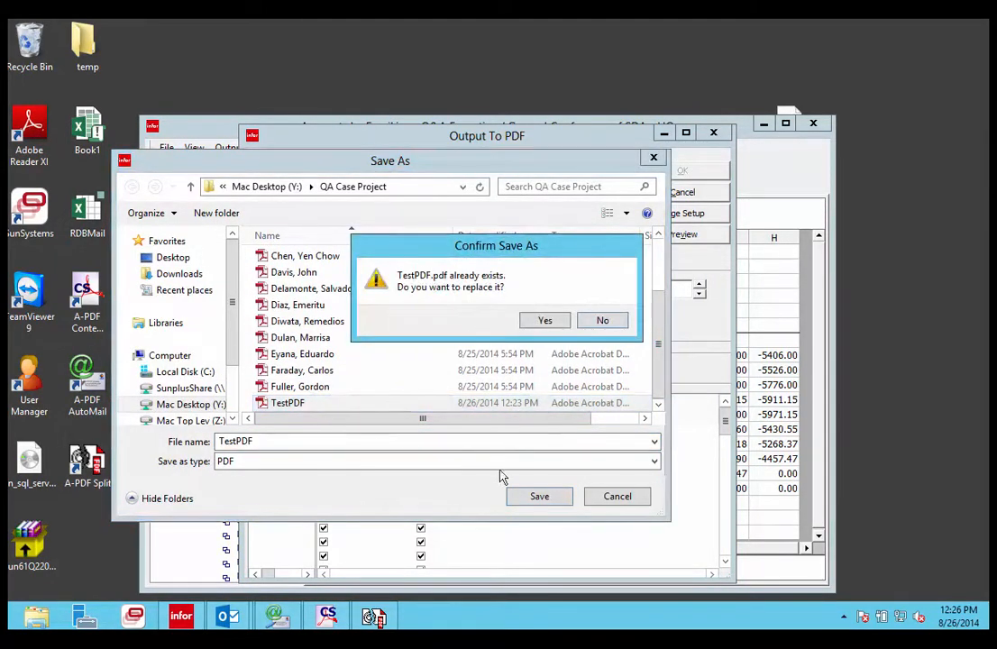
{"action": "left_click", "coordinate": [545, 320]}
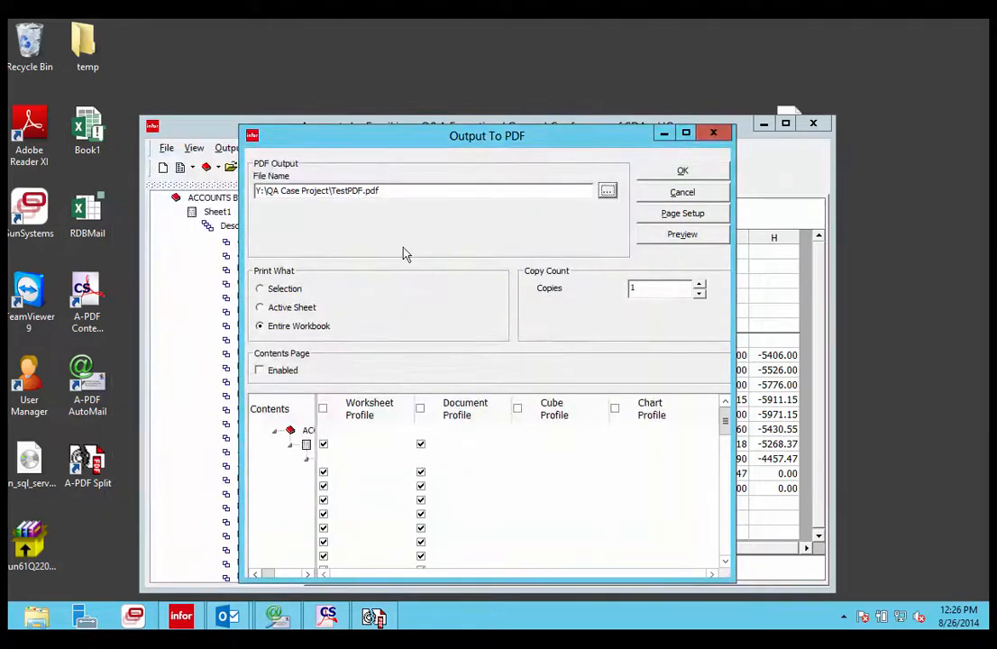
Clear the Document Profile selection for all items and the Worksheet Profile for Sheet1
{"action": "left_click", "coordinate": [421, 409]}
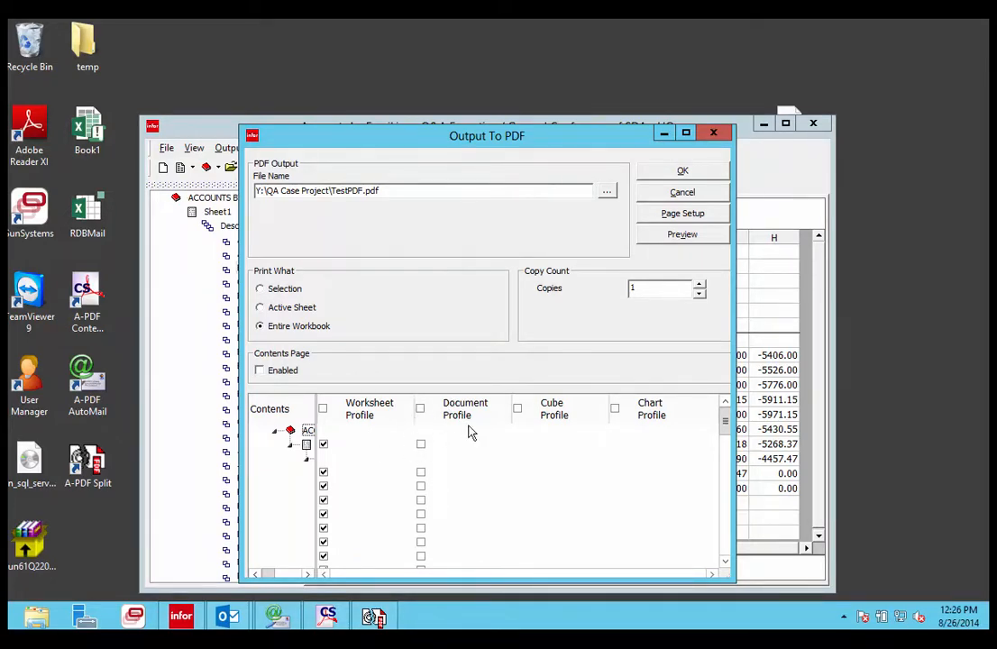
{"action": "left_click", "coordinate": [323, 445]}
{"action": "left_click_drag", "start_coordinate": [316, 434], "coordinate": [389, 444]}
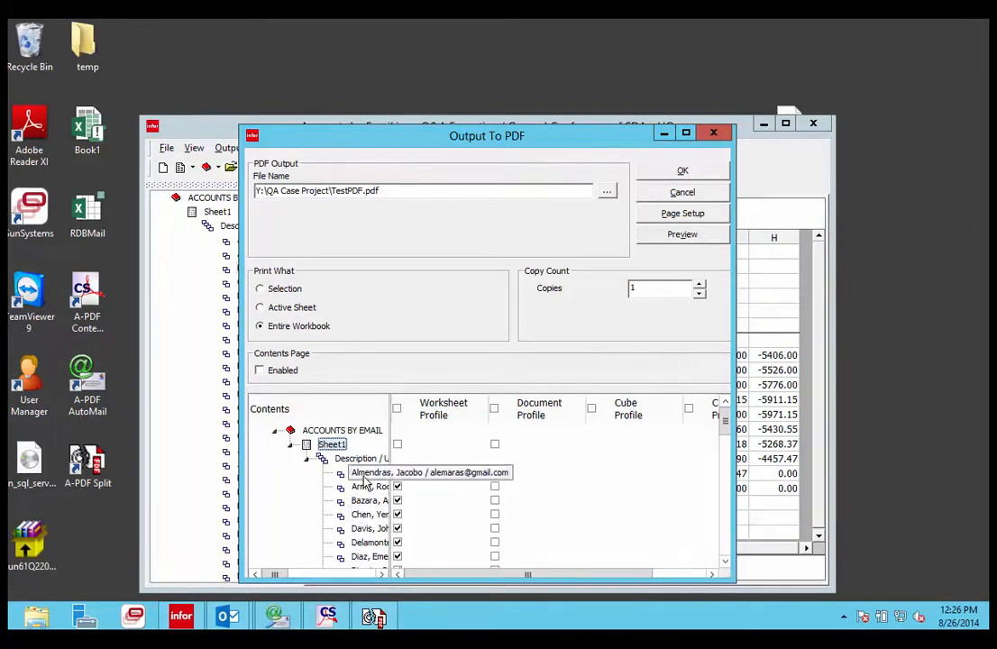
In Page Setup, add a new worksheet profile with code temp and description Temp
{"action": "left_click", "coordinate": [683, 214]}
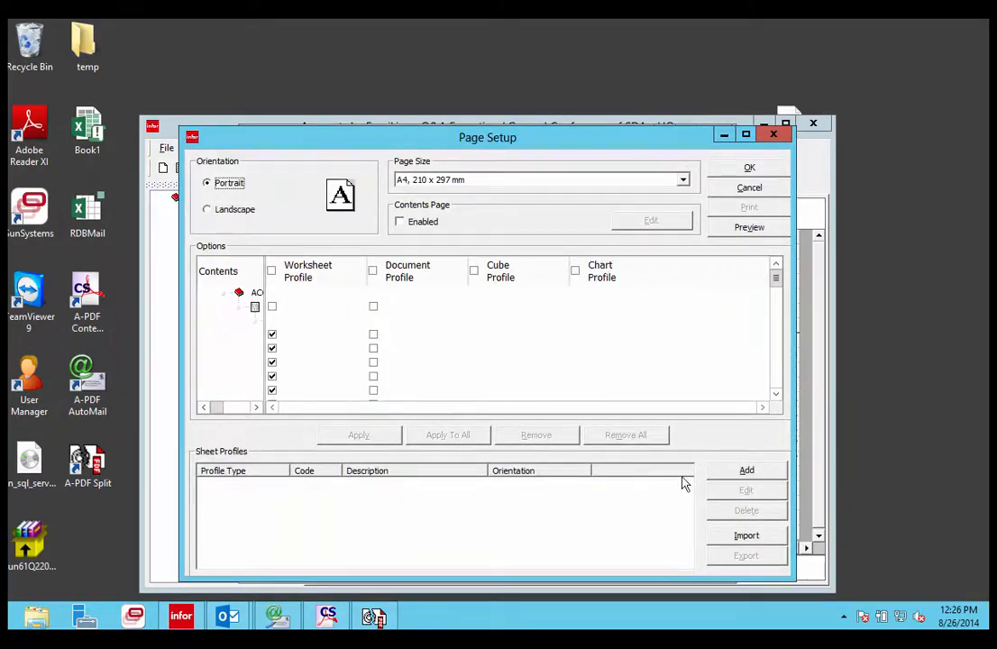
{"action": "left_click", "coordinate": [745, 471]}
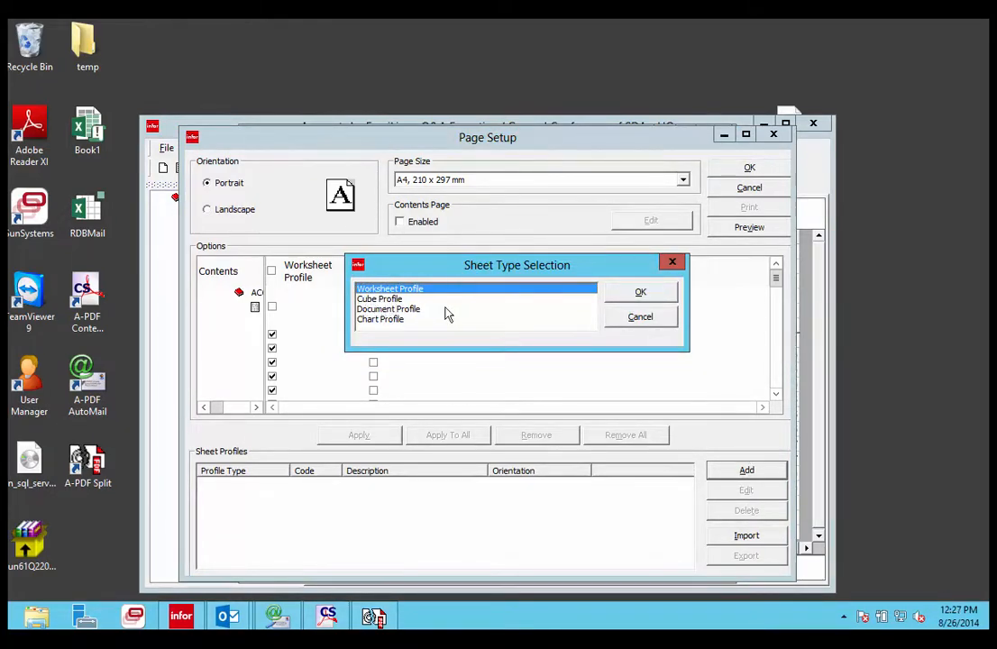
{"action": "left_click", "coordinate": [659, 296]}
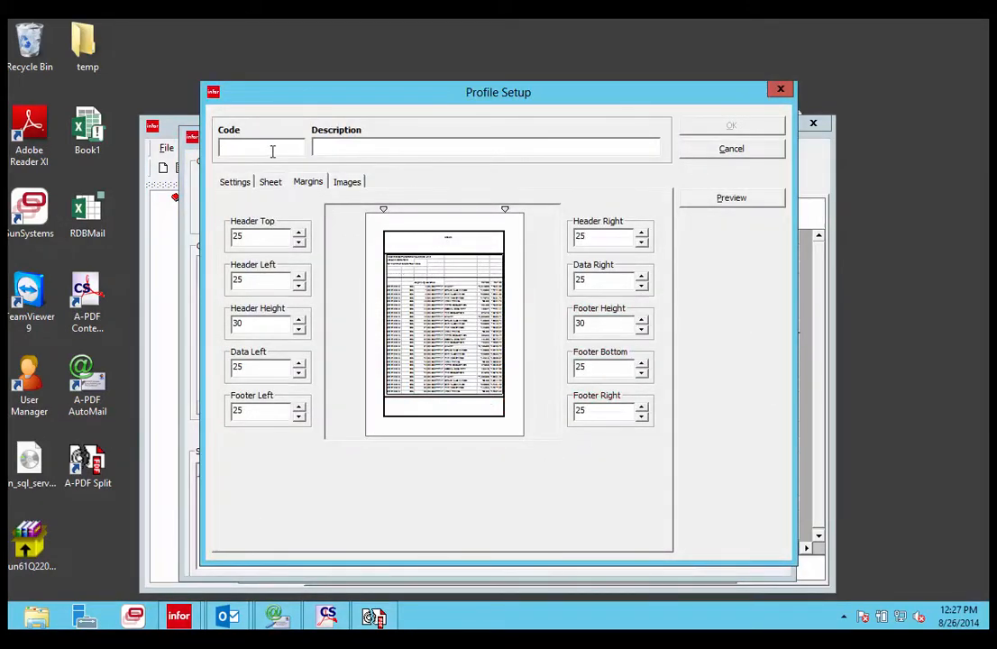
{"action": "left_click", "coordinate": [263, 146]}
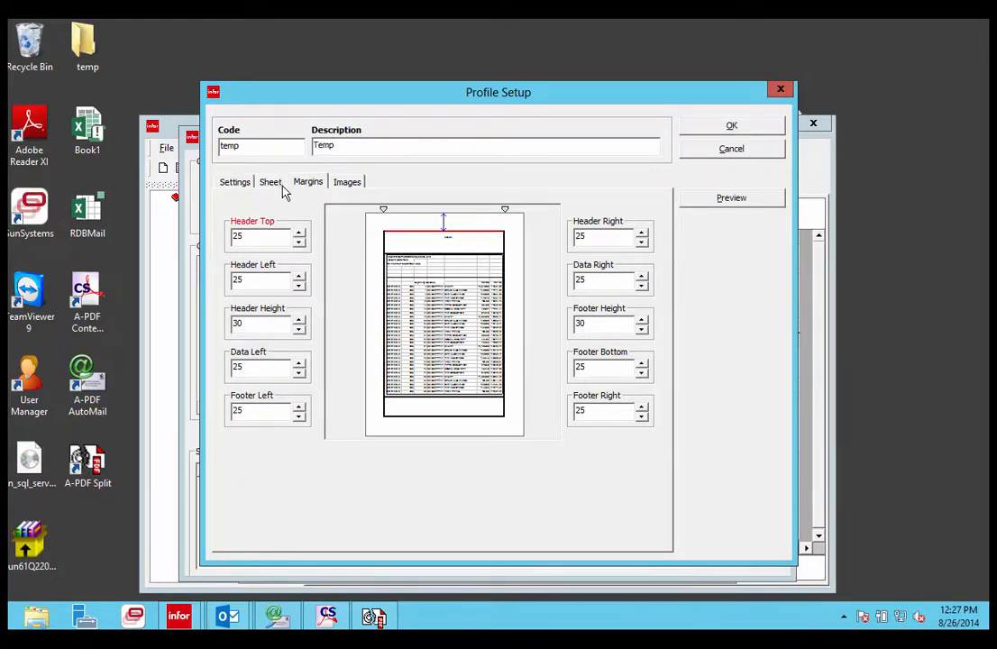
Set the profile's sheet alignment to Left horizontally and Top vertically
{"action": "left_click", "coordinate": [281, 185]}
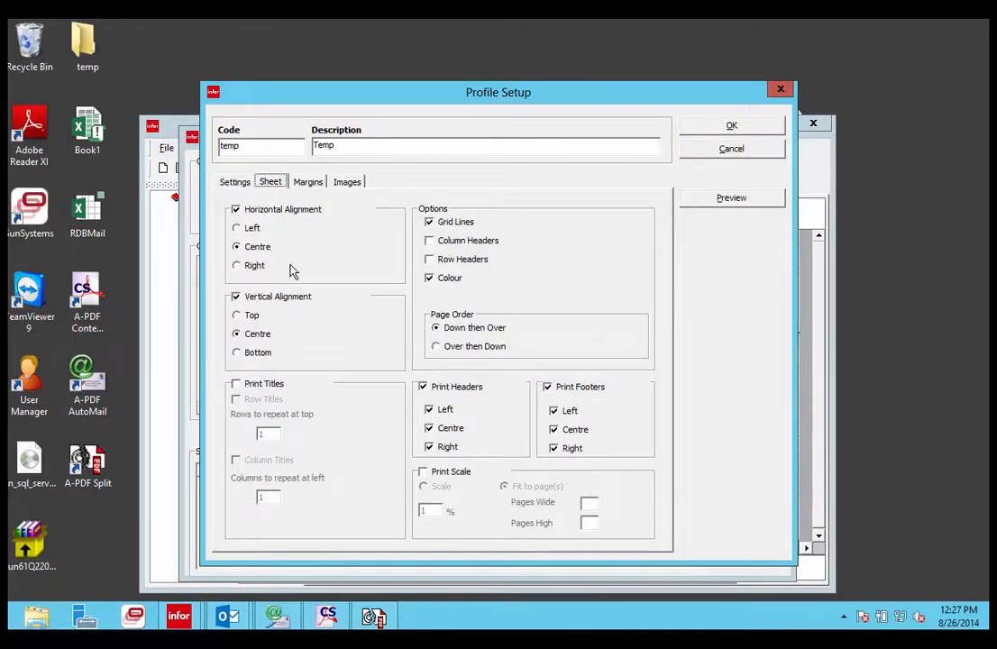
{"action": "left_click", "coordinate": [241, 230]}
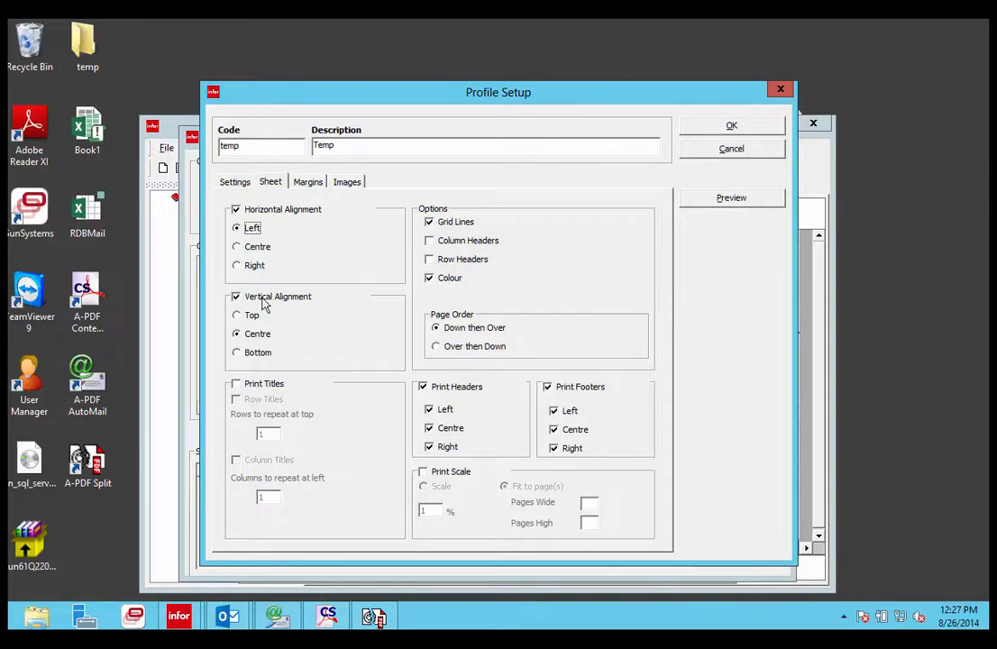
{"action": "left_click", "coordinate": [238, 315]}
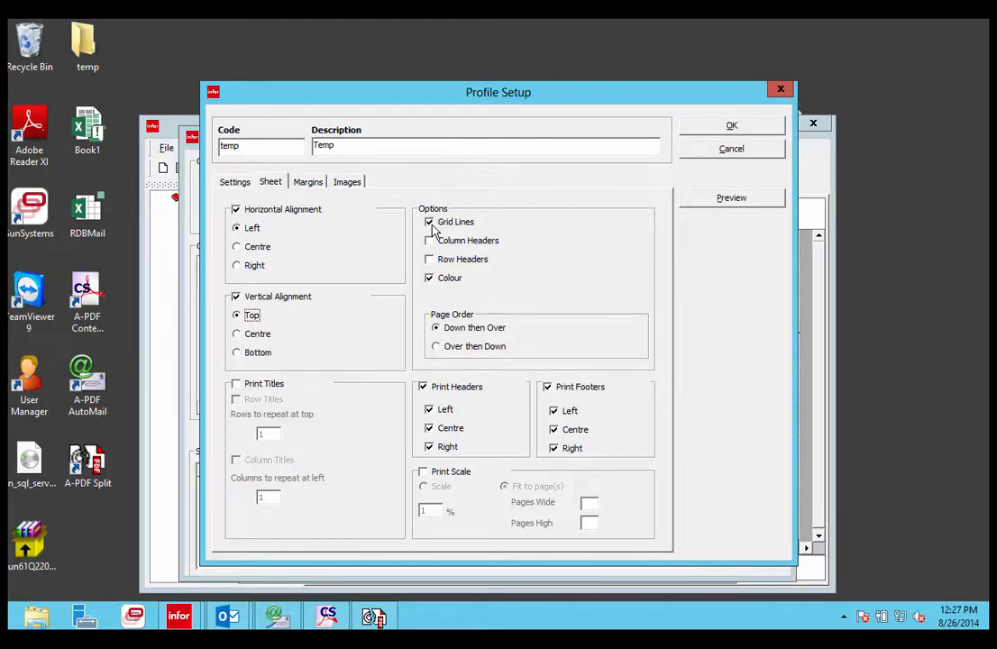
Turn off Print Headers and Print Footers and save the profile
{"action": "left_click", "coordinate": [423, 387]}
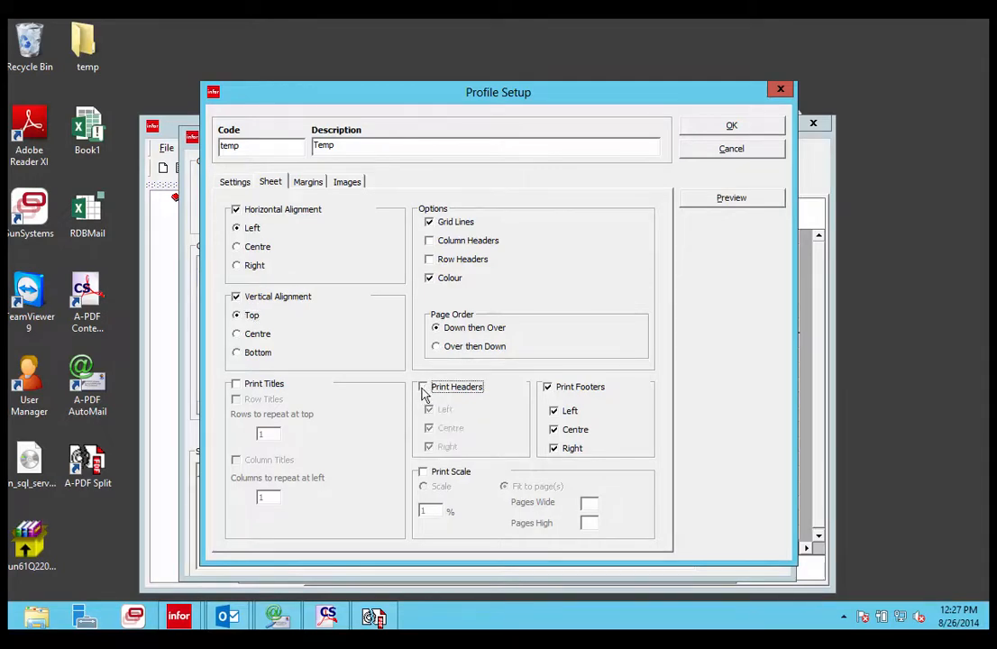
{"action": "left_click", "coordinate": [548, 388]}
{"action": "left_click", "coordinate": [548, 387]}
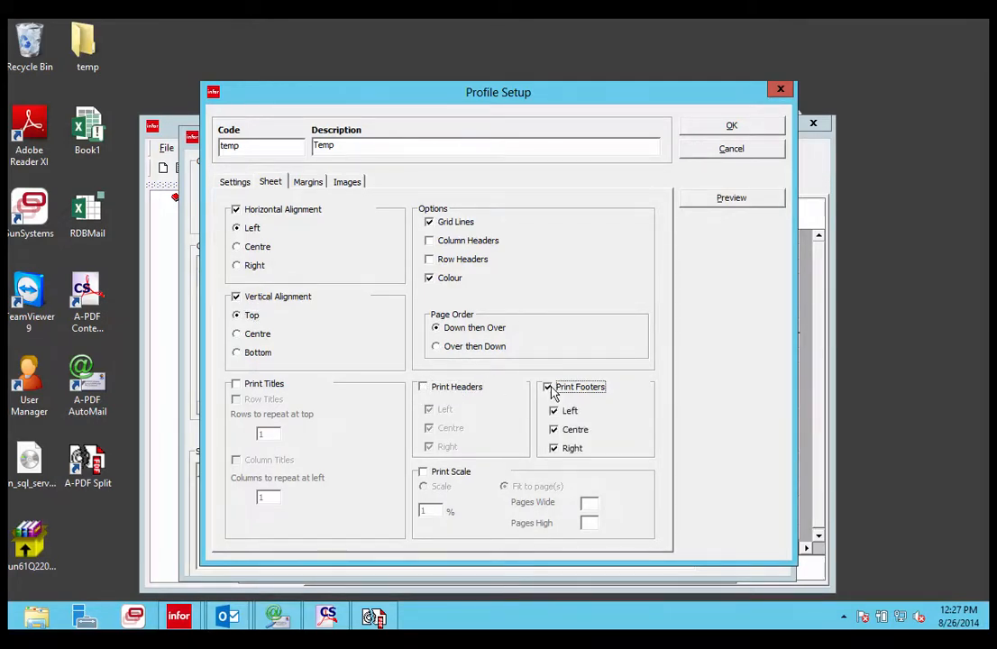
{"action": "left_click", "coordinate": [549, 388]}
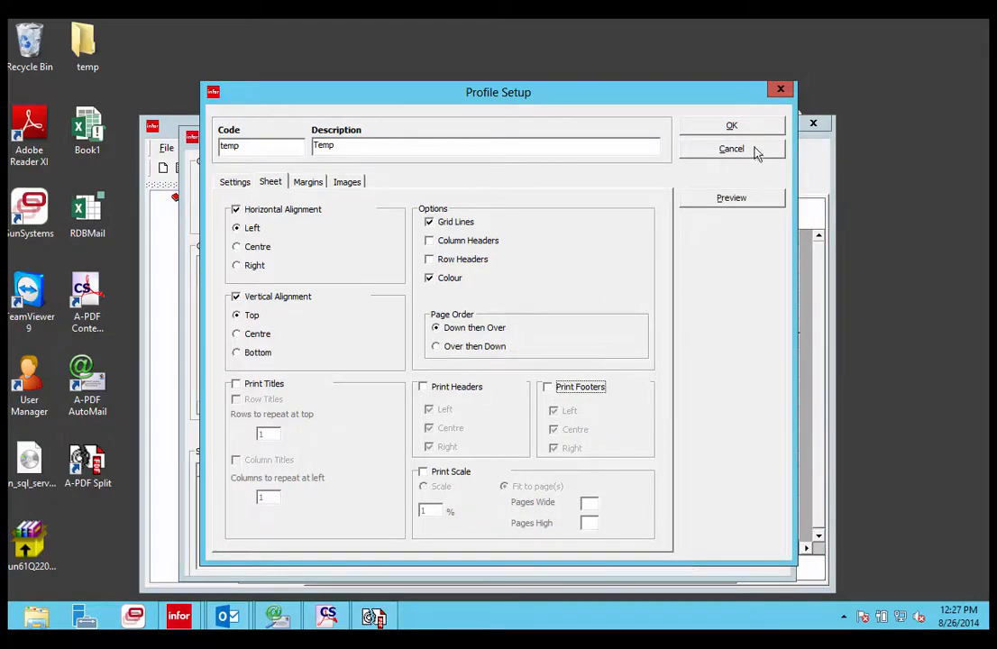
{"action": "left_click", "coordinate": [732, 127]}
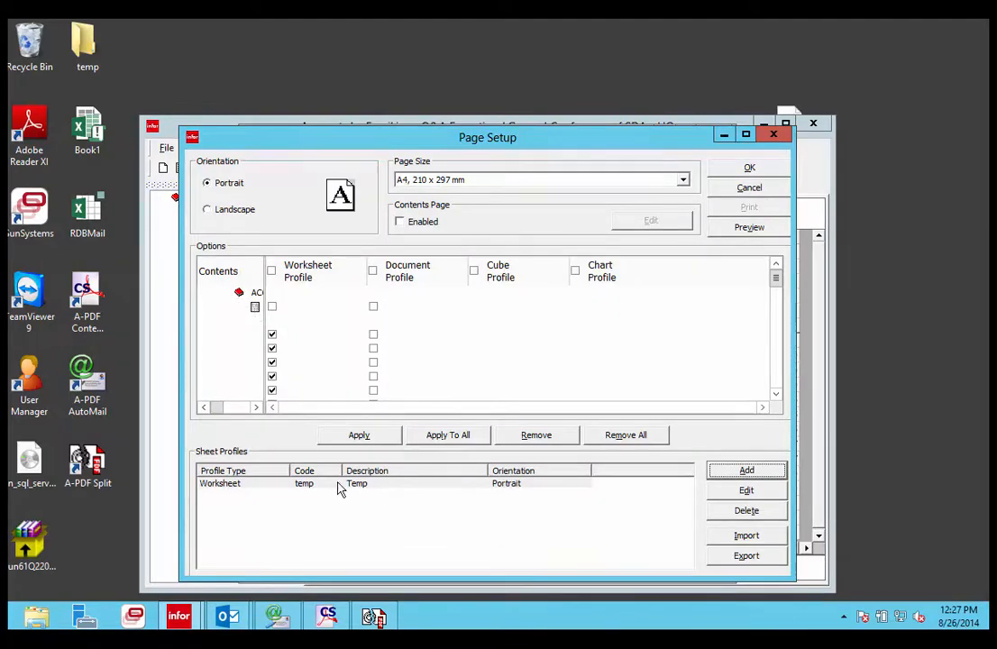
Apply the temp profile to all items, close Page Setup, and run the PDF output
{"action": "left_click", "coordinate": [452, 436]}
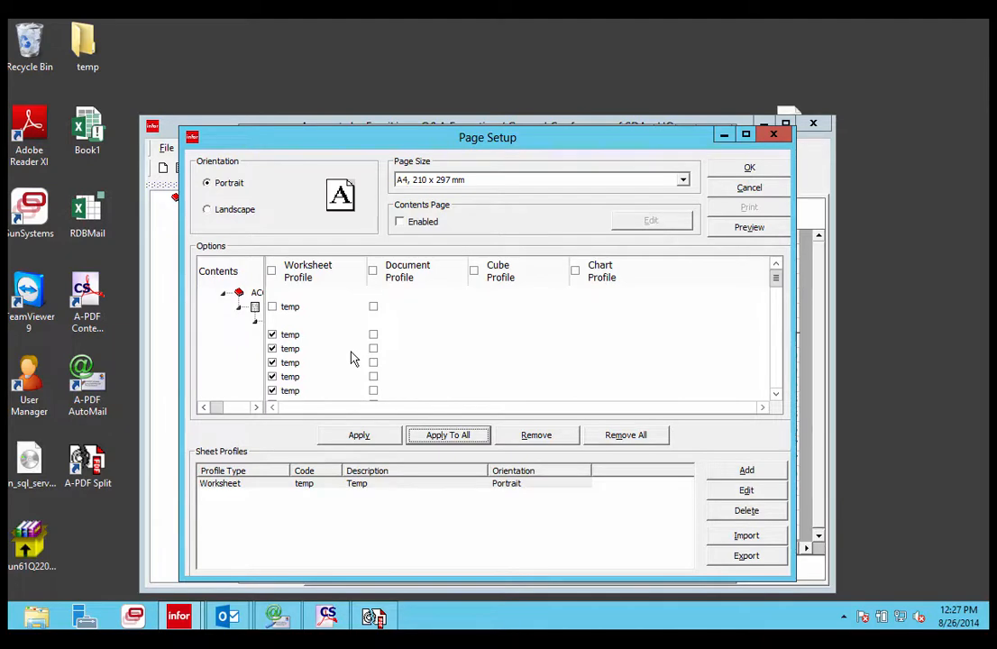
{"action": "left_click", "coordinate": [733, 172]}
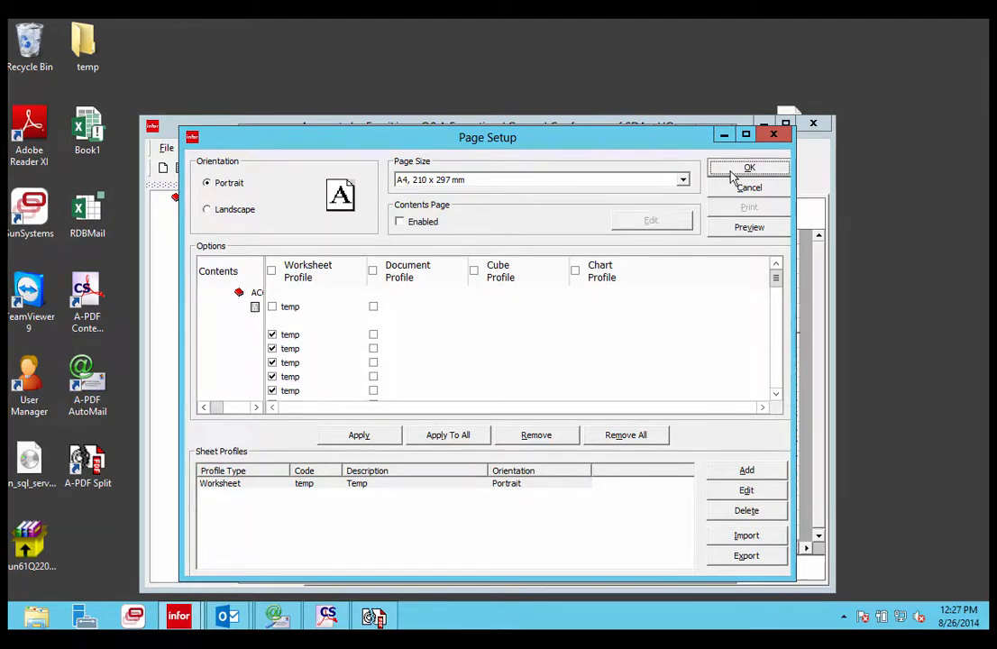
{"action": "left_click", "coordinate": [744, 168]}
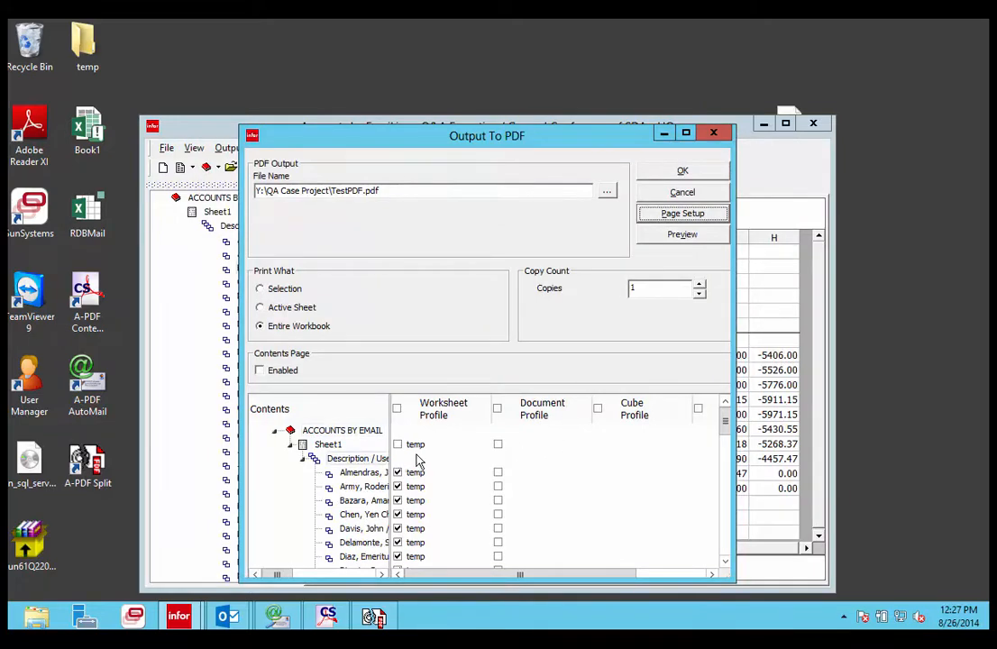
{"action": "left_click", "coordinate": [698, 171]}
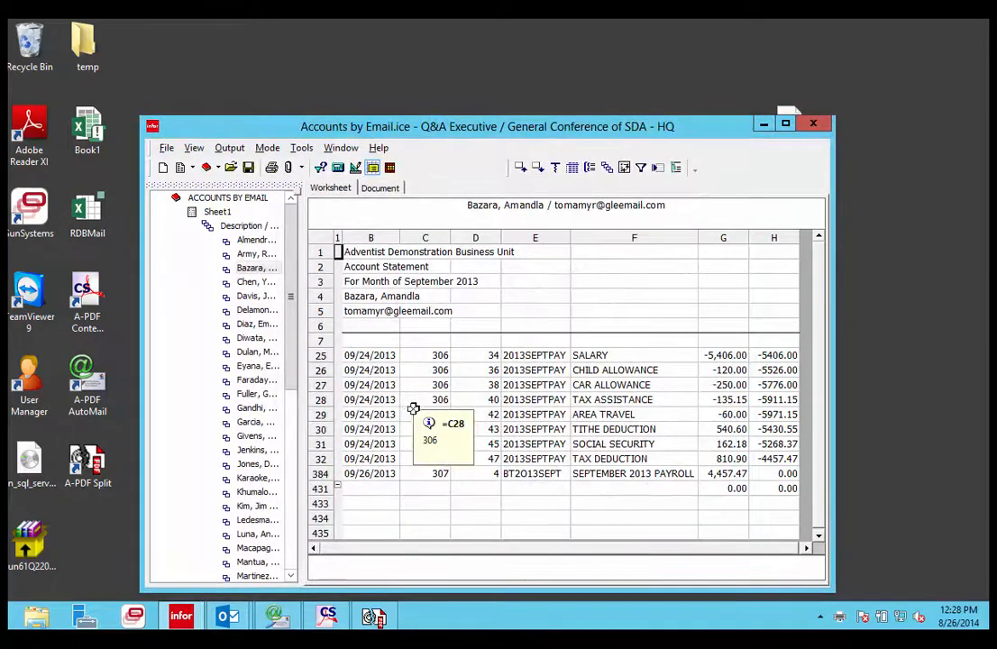
Switch to Adobe Reader and open TestPDF.pdf from the recent files
{"action": "left_click", "coordinate": [762, 125]}
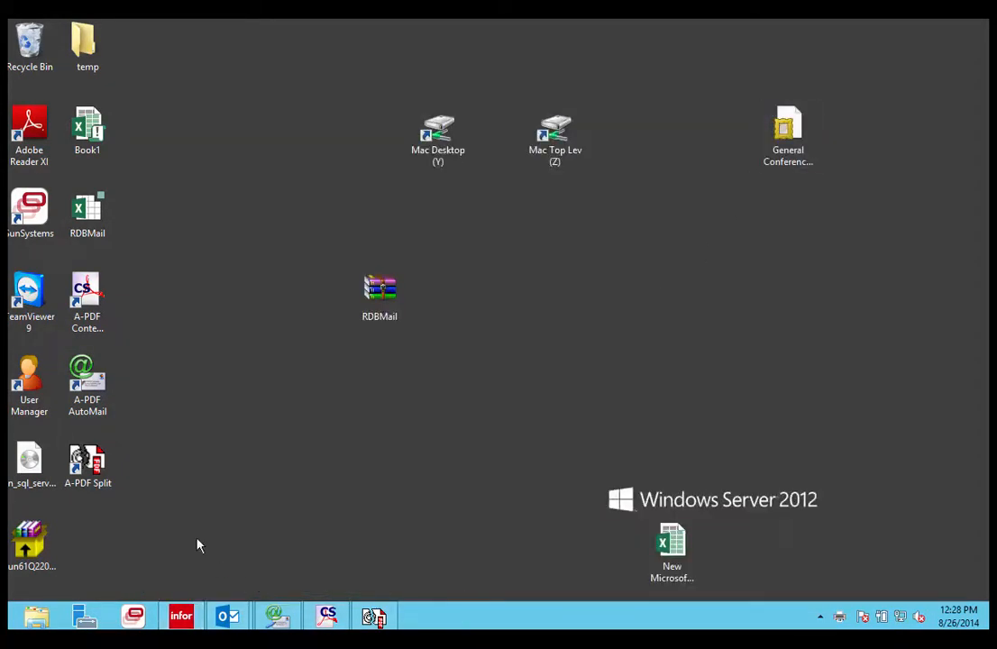
{"action": "double_click", "coordinate": [36, 131]}
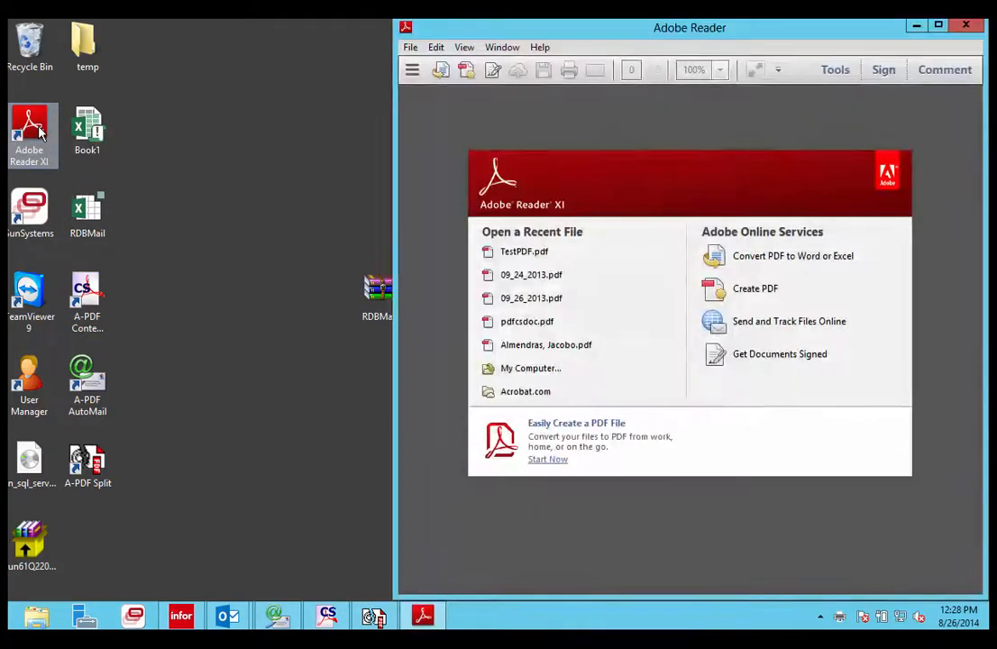
{"action": "left_click", "coordinate": [522, 254]}
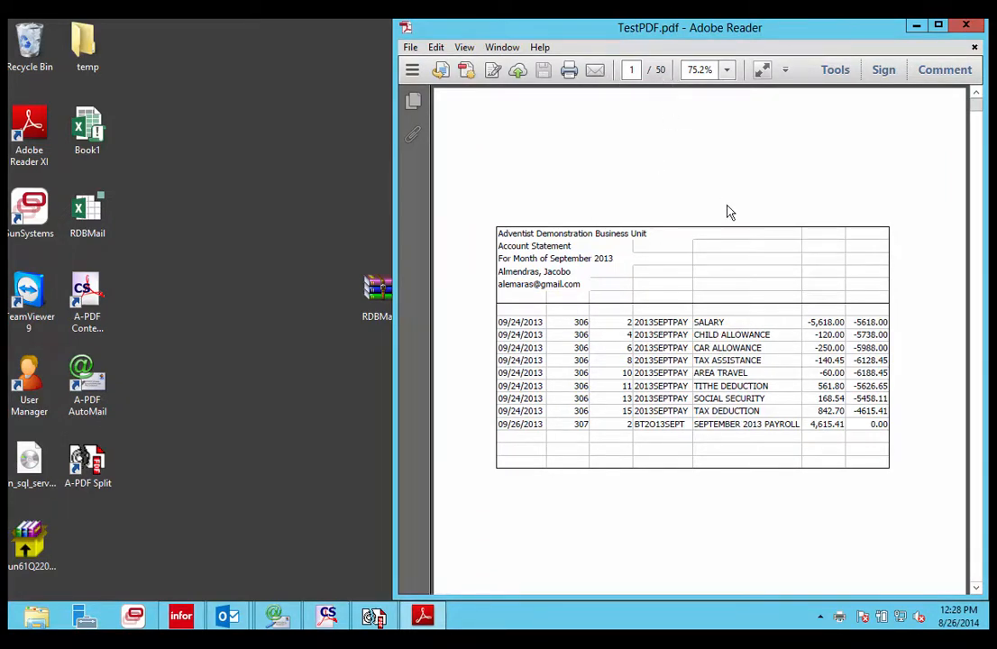
Scroll through the pages of the generated PDF to review the account statements
{"action": "scroll", "coordinate": [723, 318], "scroll_direction": "down", "scroll_amount": 10}
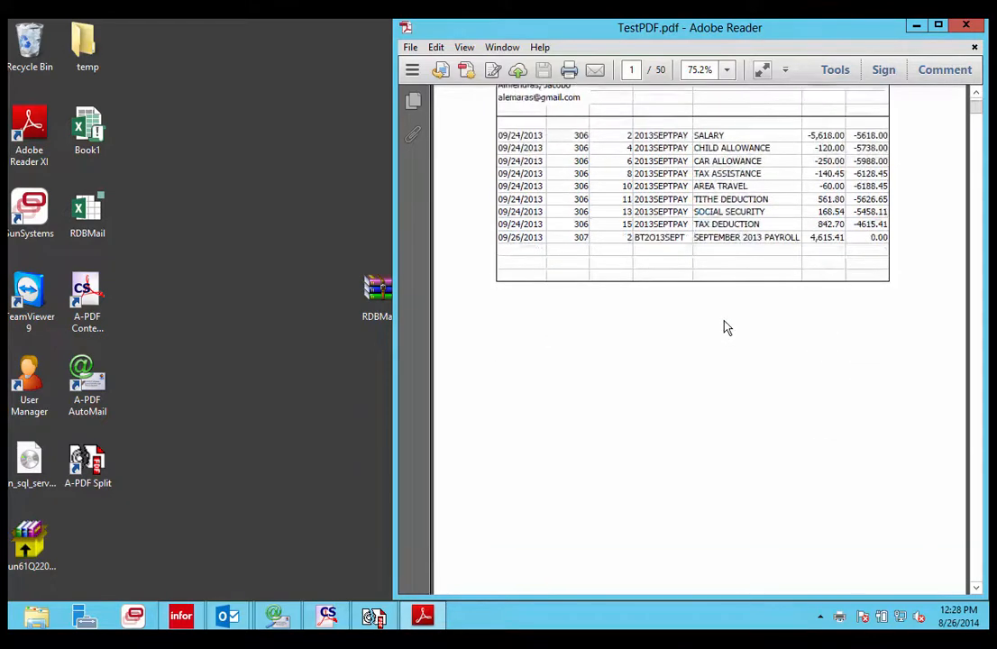
{"action": "scroll", "coordinate": [723, 317], "scroll_direction": "down", "scroll_amount": 10}
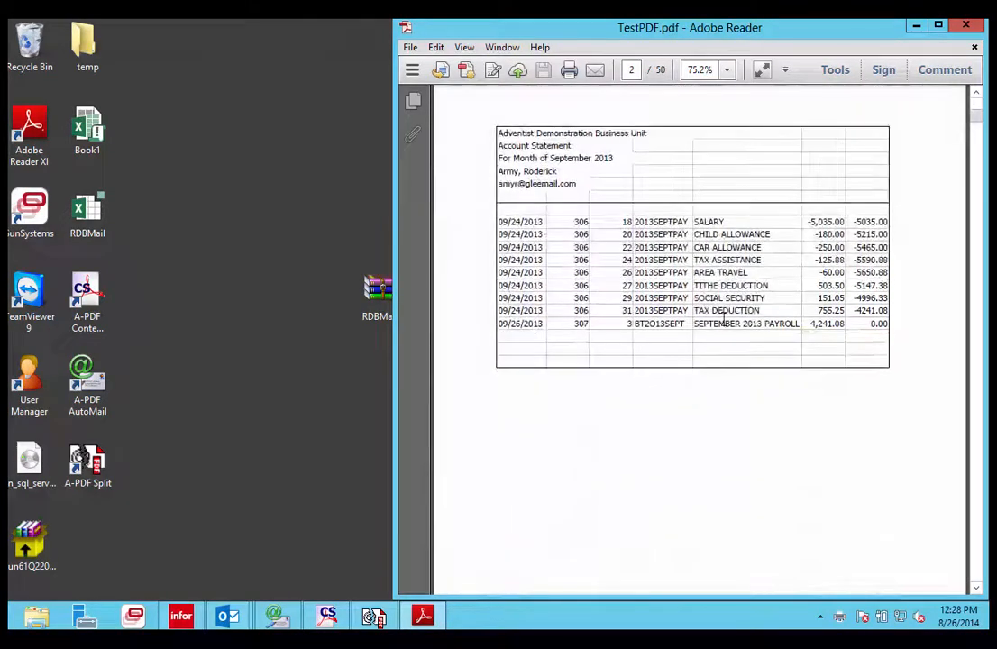
{"action": "scroll", "coordinate": [723, 321], "scroll_direction": "down", "scroll_amount": 10}
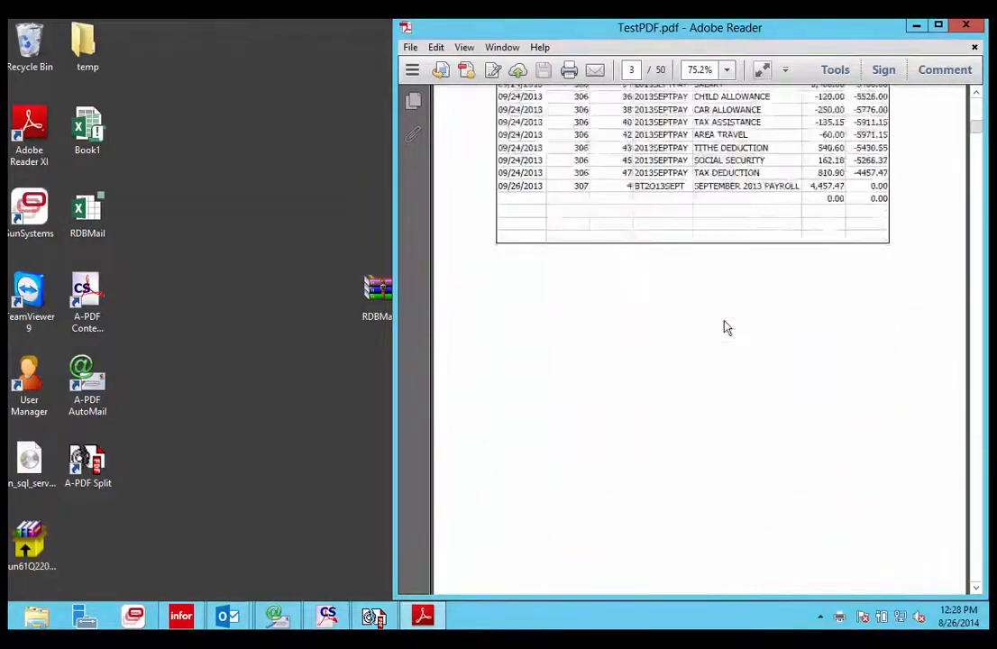
{"action": "scroll", "coordinate": [726, 327], "scroll_direction": "down", "scroll_amount": 10}
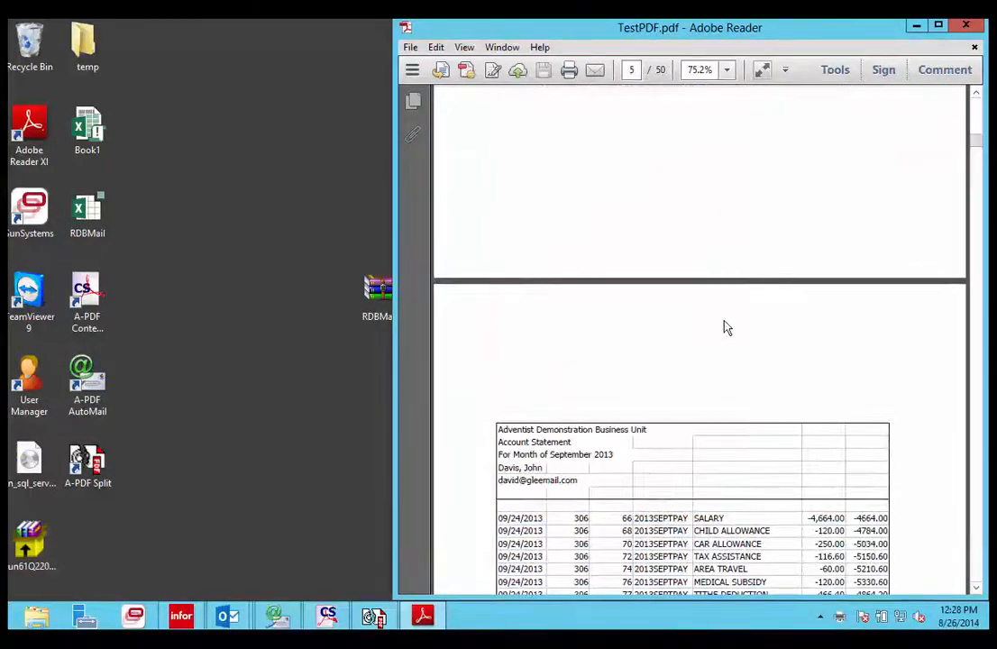
{"action": "scroll", "coordinate": [726, 327], "scroll_direction": "up", "scroll_amount": 3}
{"action": "scroll", "coordinate": [727, 327], "scroll_direction": "up", "scroll_amount": 12}
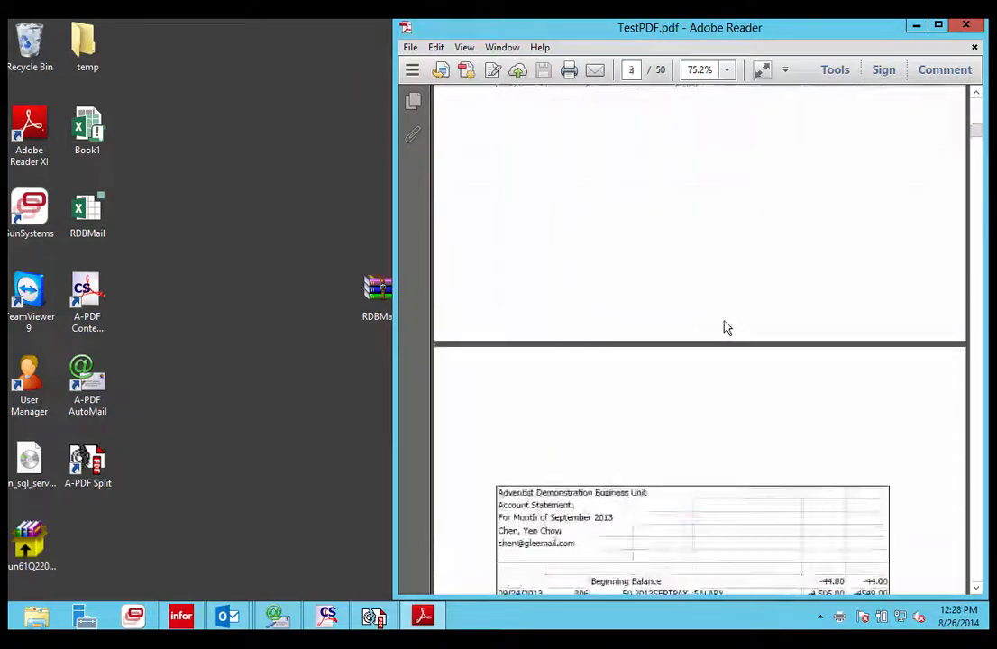
{"action": "scroll", "coordinate": [726, 328], "scroll_direction": "up", "scroll_amount": 12}
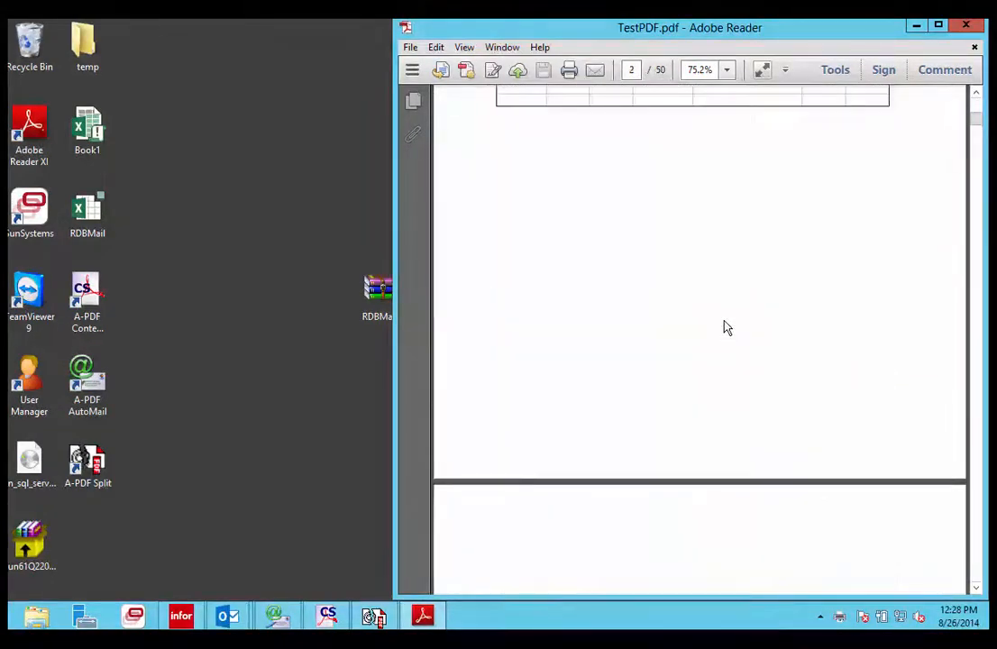
{"action": "scroll", "coordinate": [727, 328], "scroll_direction": "up", "scroll_amount": 12}
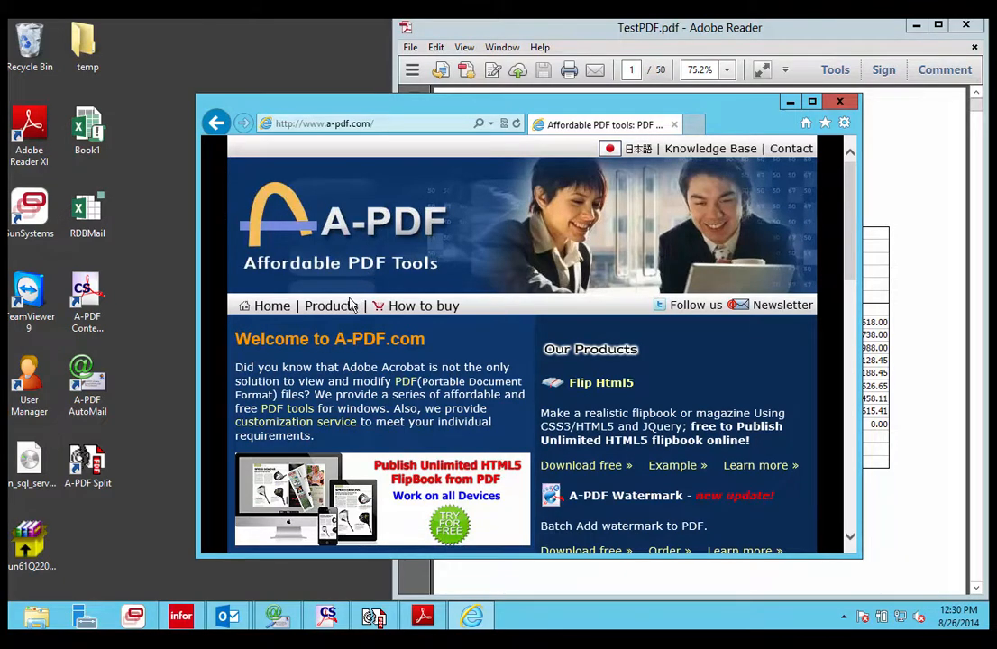
Browse the Products menu on the A-PDF website in the browser
{"action": "mouse_move", "coordinate": [335, 309]}
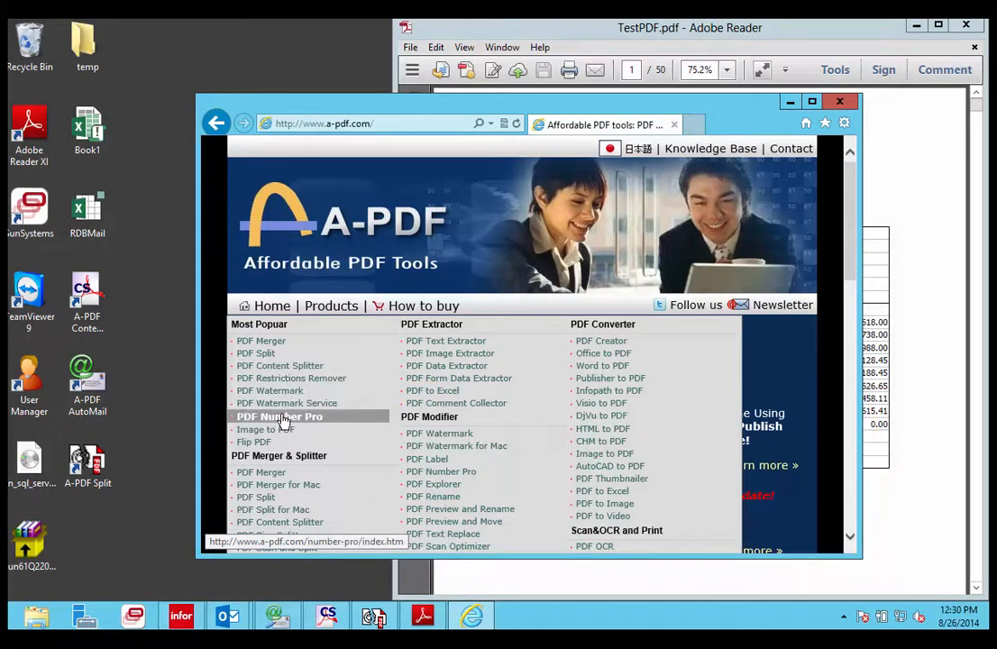
{"action": "scroll", "coordinate": [281, 415], "scroll_direction": "down", "scroll_amount": 3}
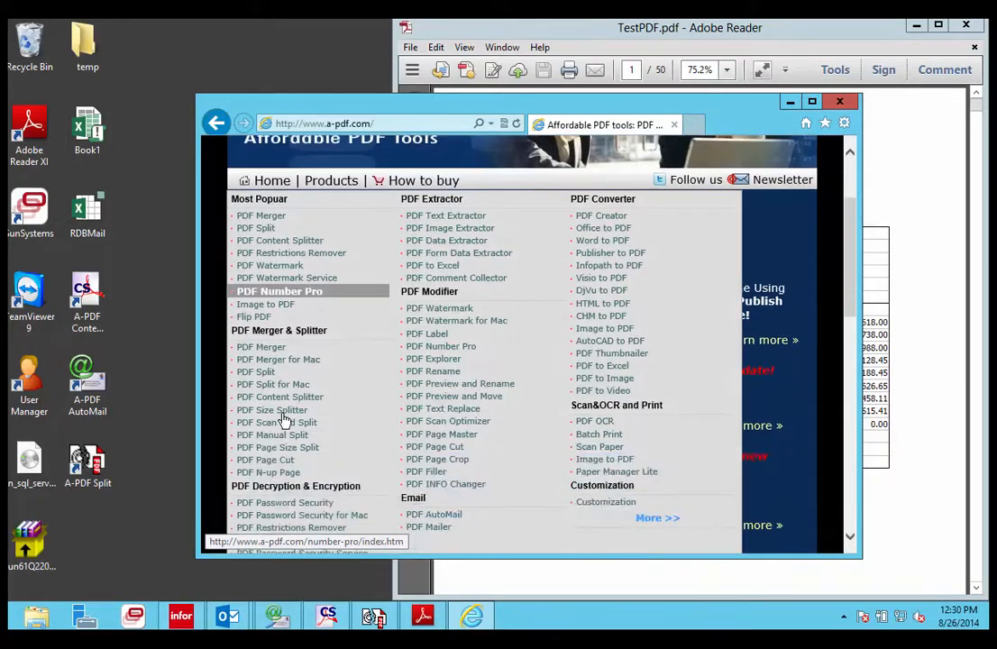
{"action": "scroll", "coordinate": [282, 419], "scroll_direction": "down", "scroll_amount": 1}
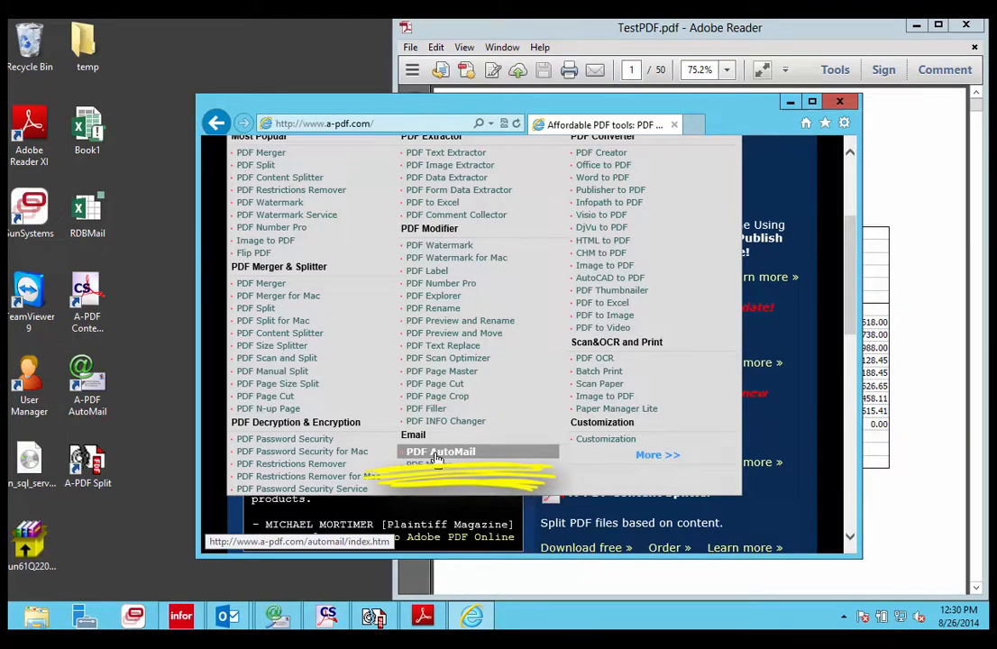
{"action": "scroll", "coordinate": [435, 459], "scroll_direction": "up", "scroll_amount": 1}
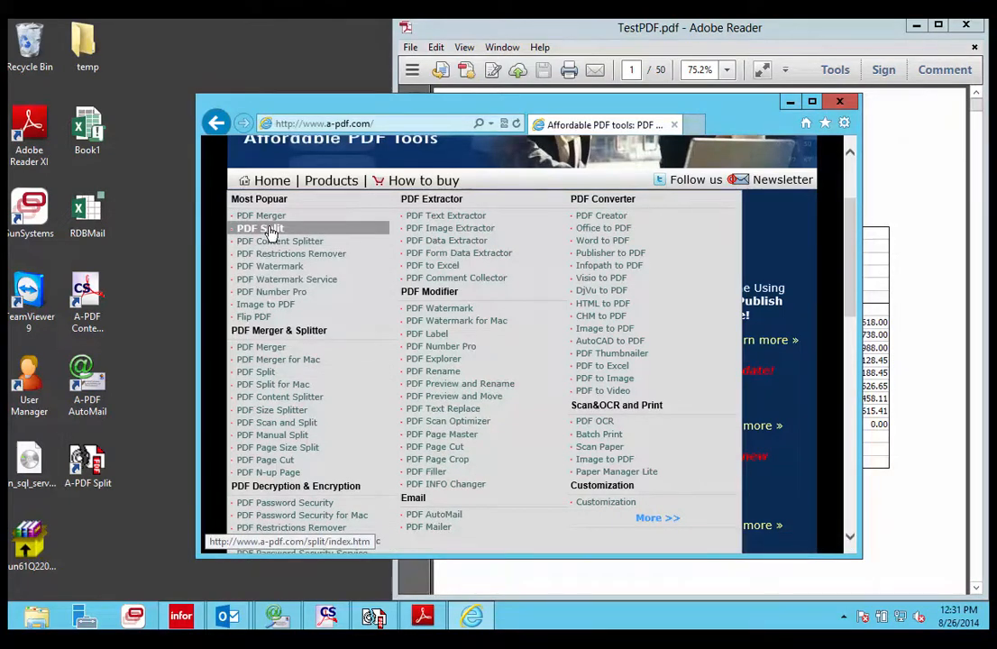
Switch to A-PDF Split and load TestPDF.pdf from the QA Case Project folder on Mac Desktop (Y:)
{"action": "mouse_move", "coordinate": [375, 620]}
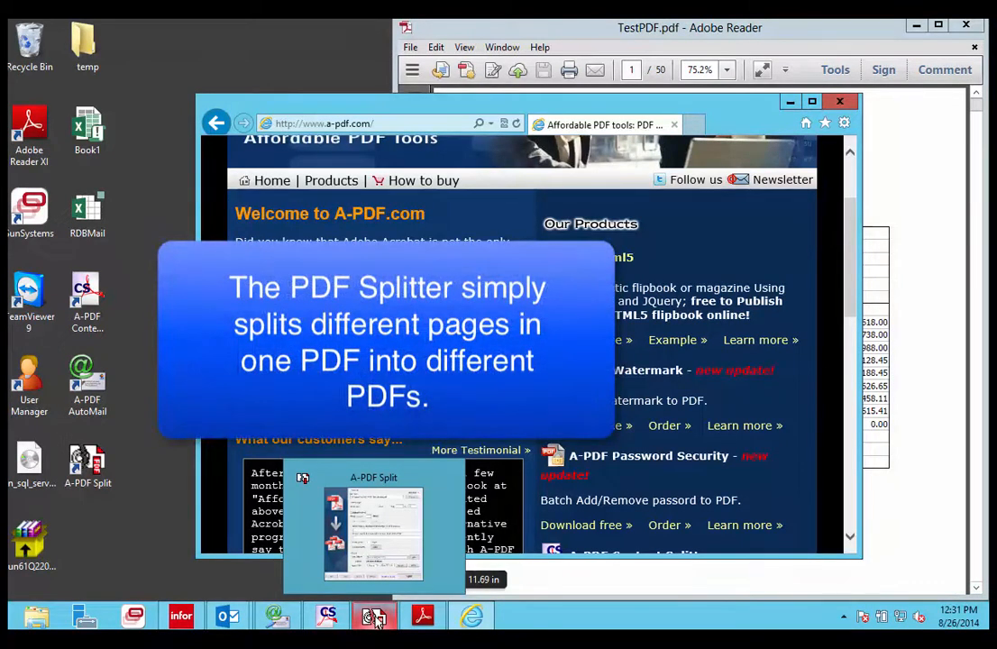
{"action": "left_click", "coordinate": [374, 618]}
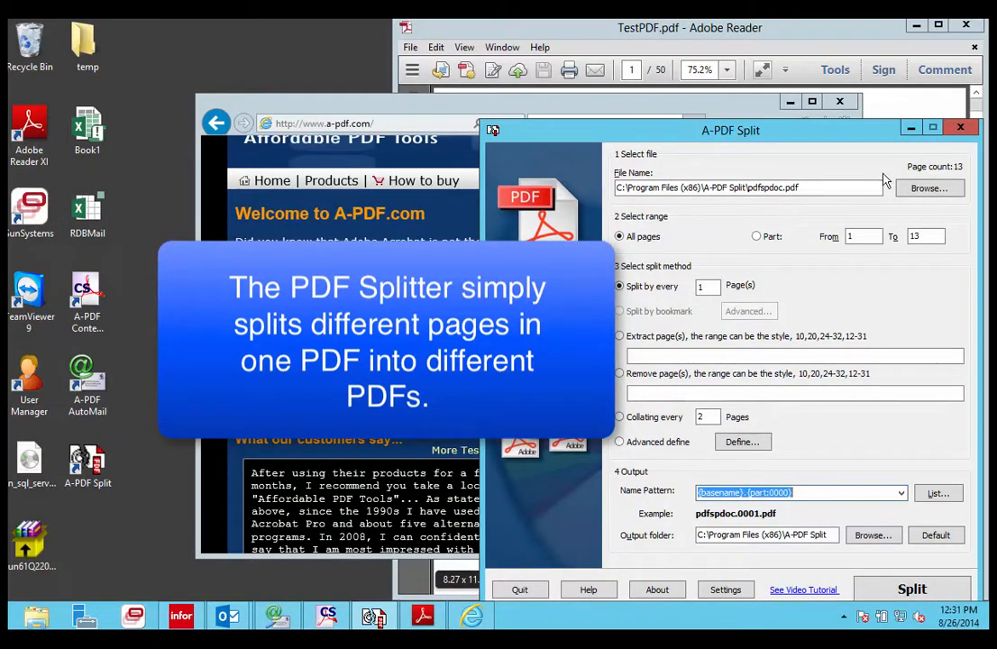
{"action": "left_click", "coordinate": [928, 188]}
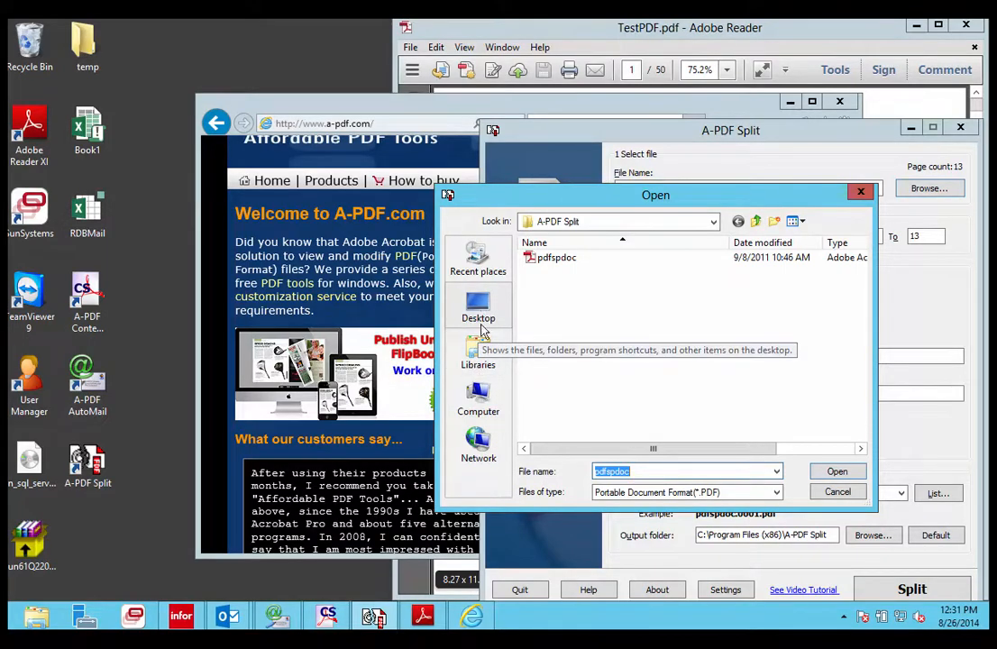
{"action": "left_click", "coordinate": [481, 392]}
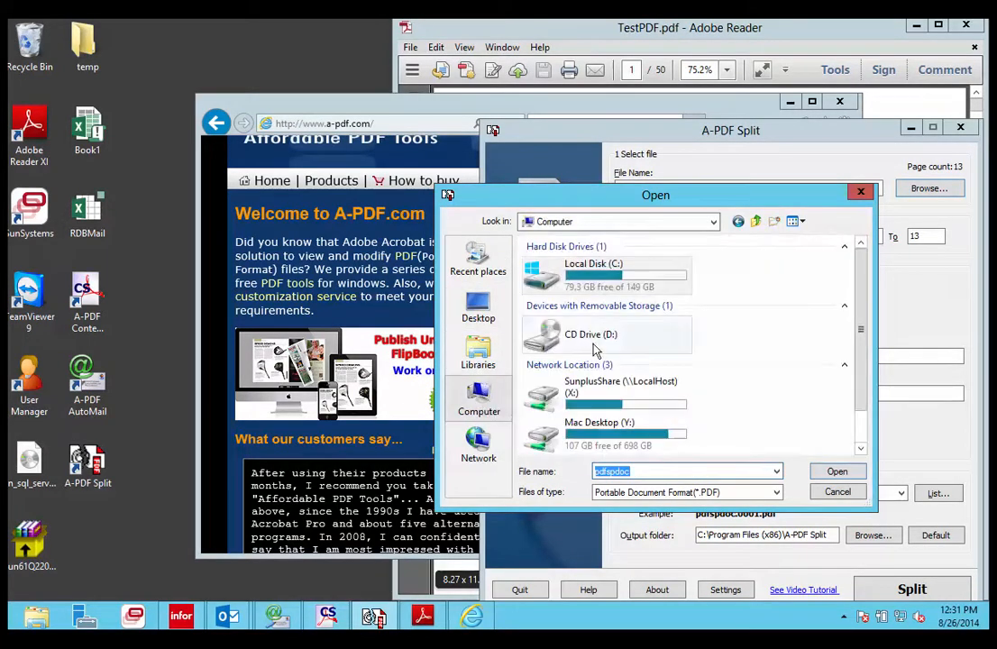
{"action": "left_click", "coordinate": [592, 434]}
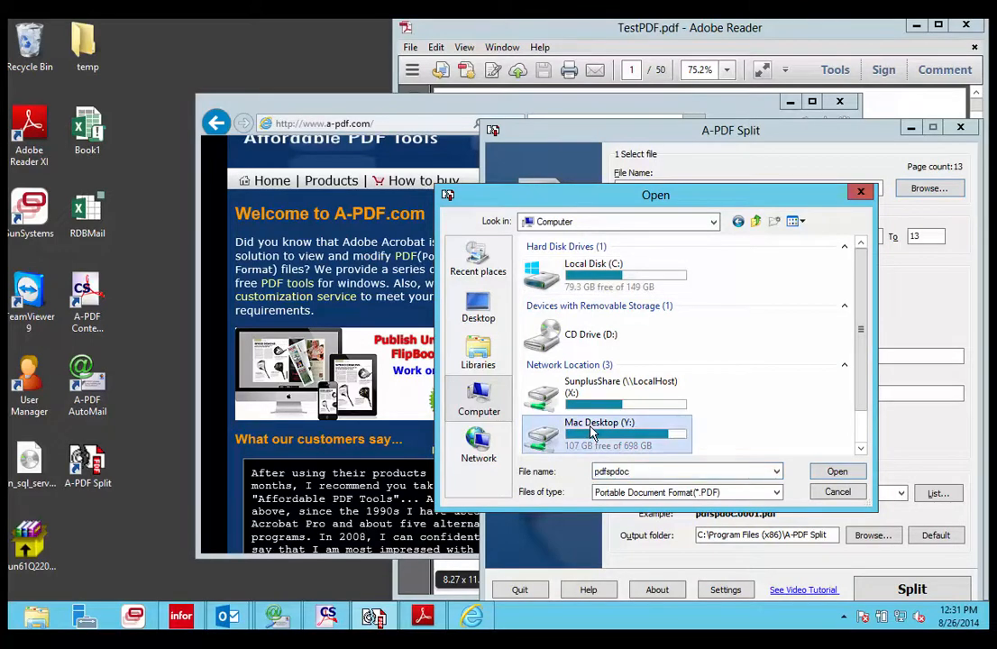
{"action": "double_click", "coordinate": [592, 433]}
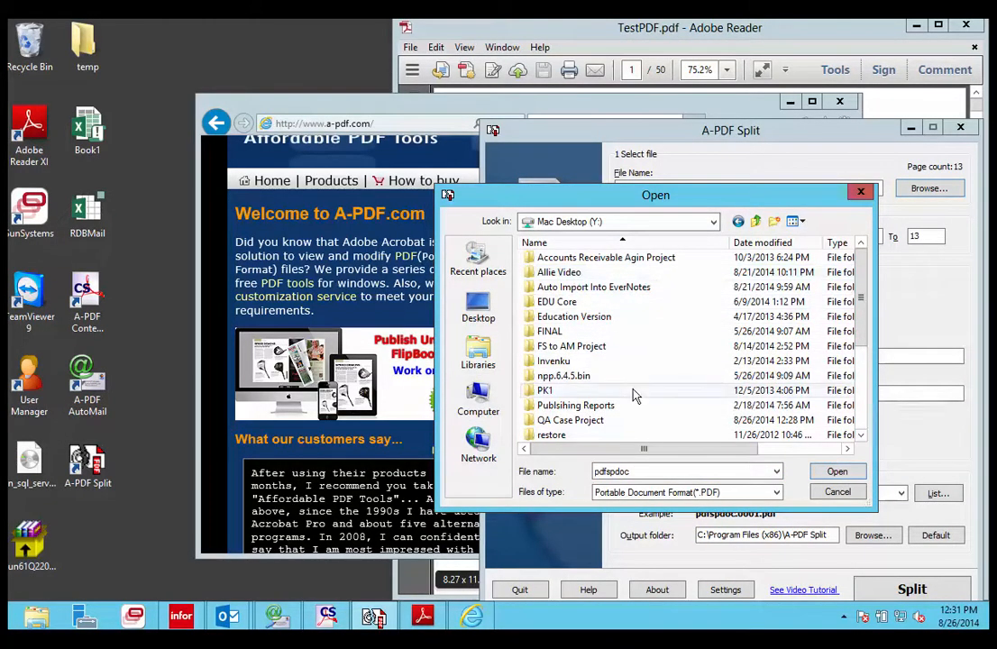
{"action": "double_click", "coordinate": [605, 420]}
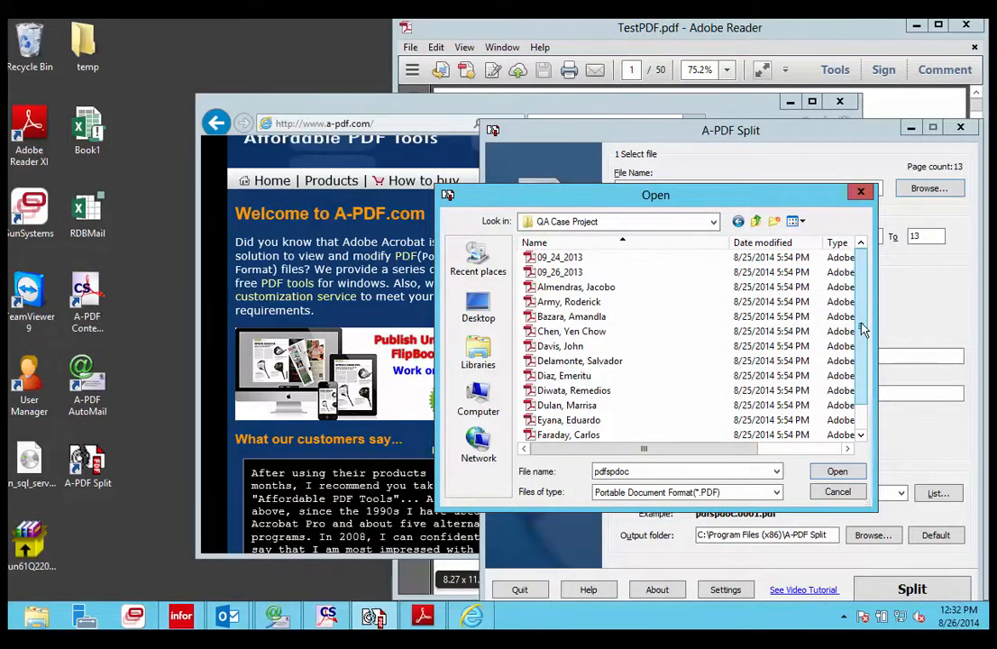
{"action": "scroll", "coordinate": [848, 394], "scroll_direction": "down", "scroll_amount": 1}
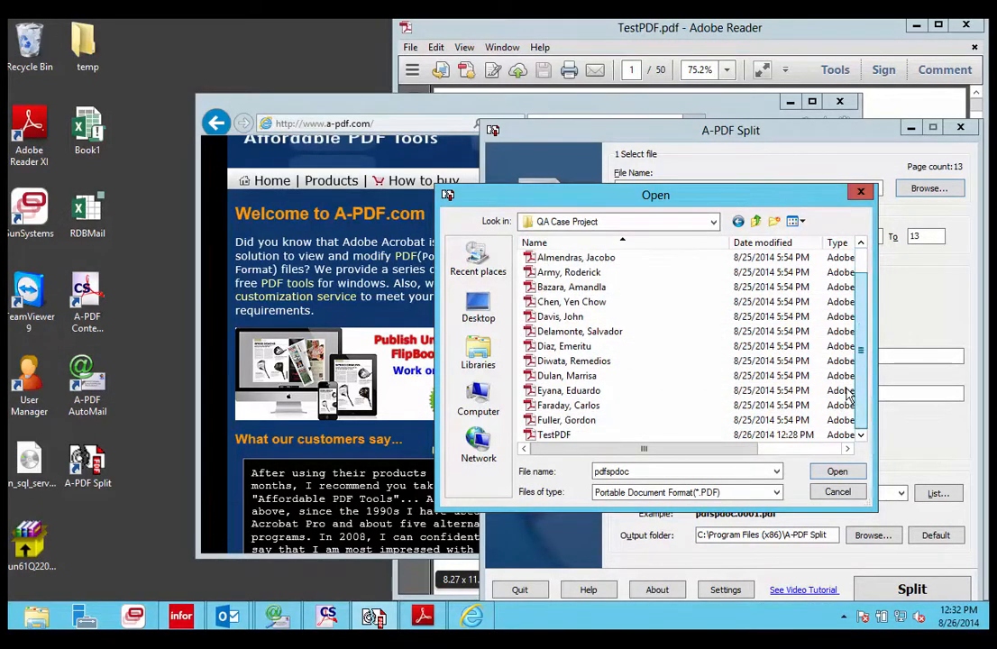
{"action": "left_click", "coordinate": [584, 436]}
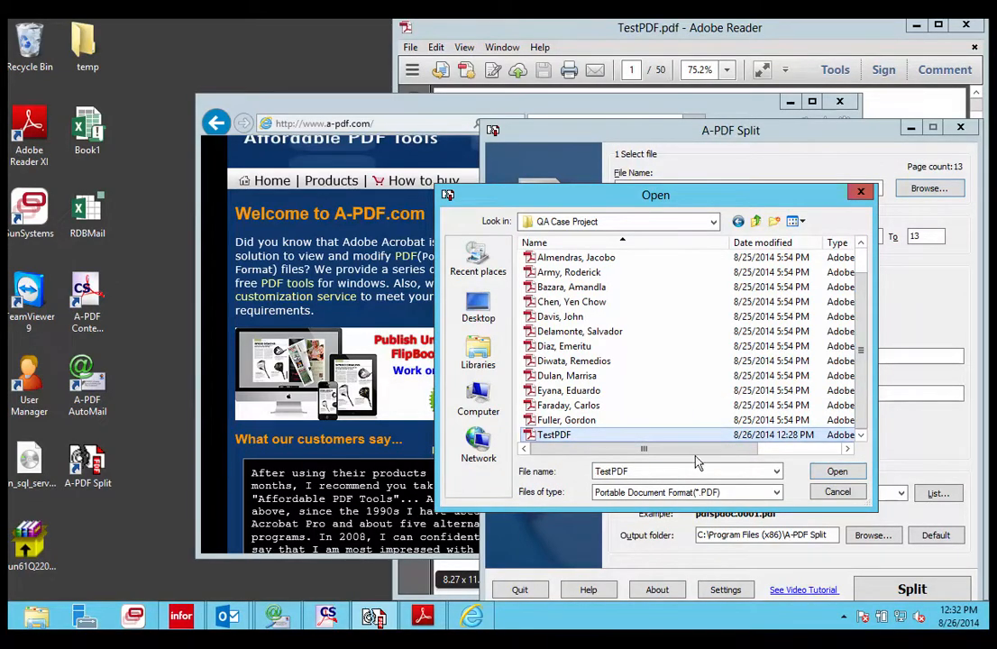
{"action": "left_click", "coordinate": [844, 472]}
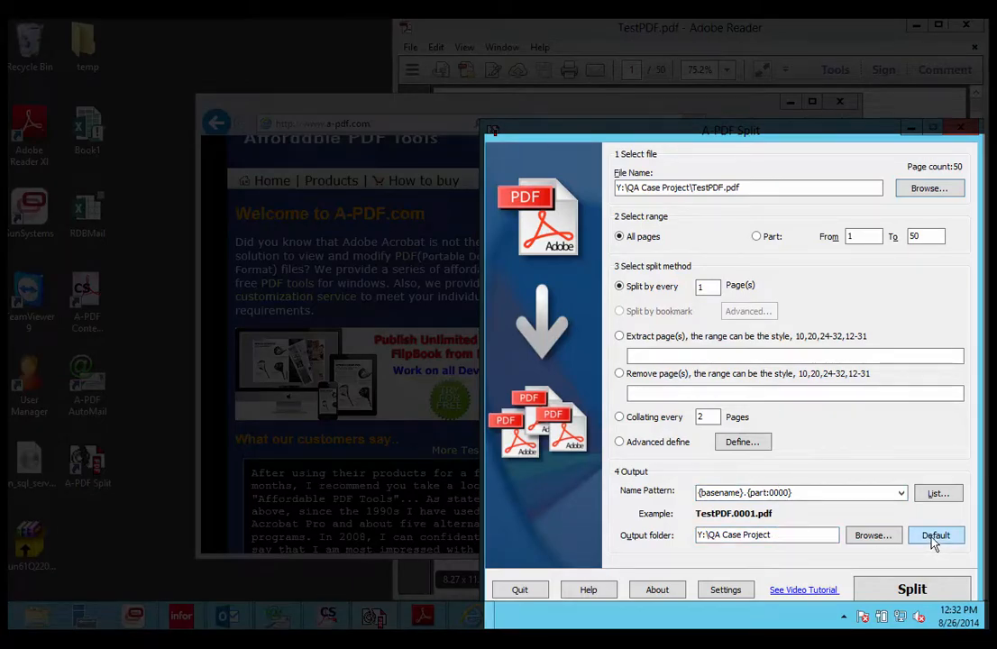
Set the split output folder to the Email Demo folder on the Desktop
{"action": "left_click", "coordinate": [872, 535]}
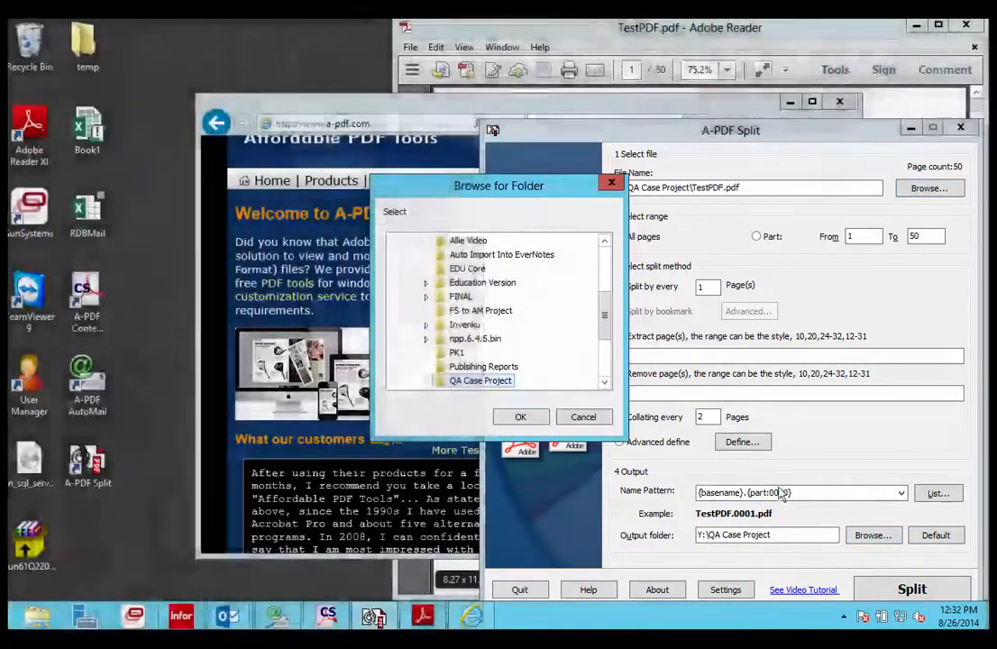
{"action": "left_click", "coordinate": [579, 417]}
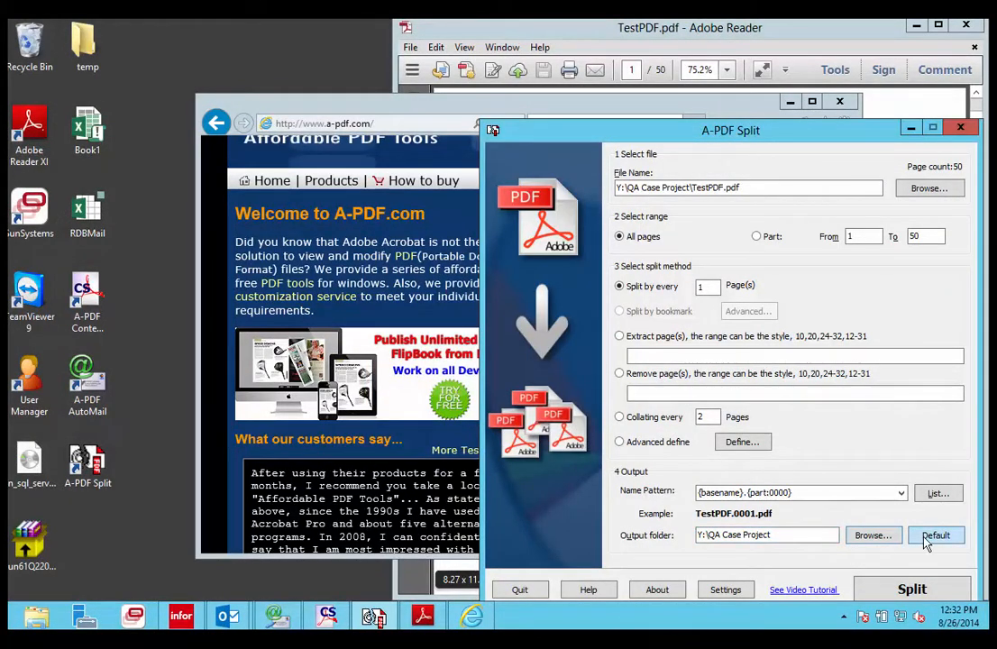
{"action": "left_click", "coordinate": [872, 536]}
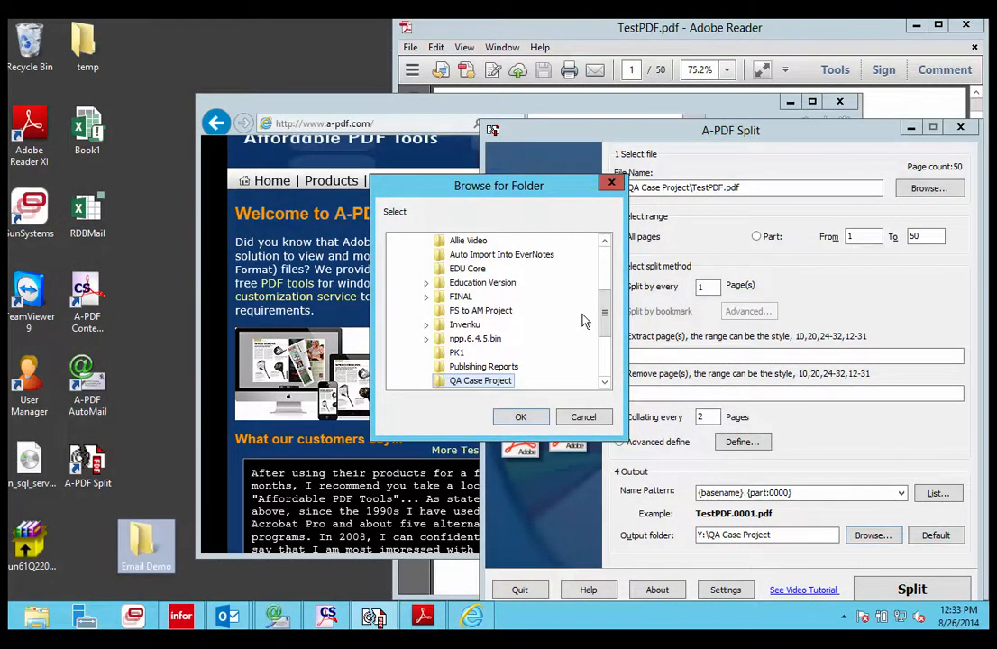
{"action": "left_click_drag", "start_coordinate": [607, 322], "coordinate": [603, 261]}
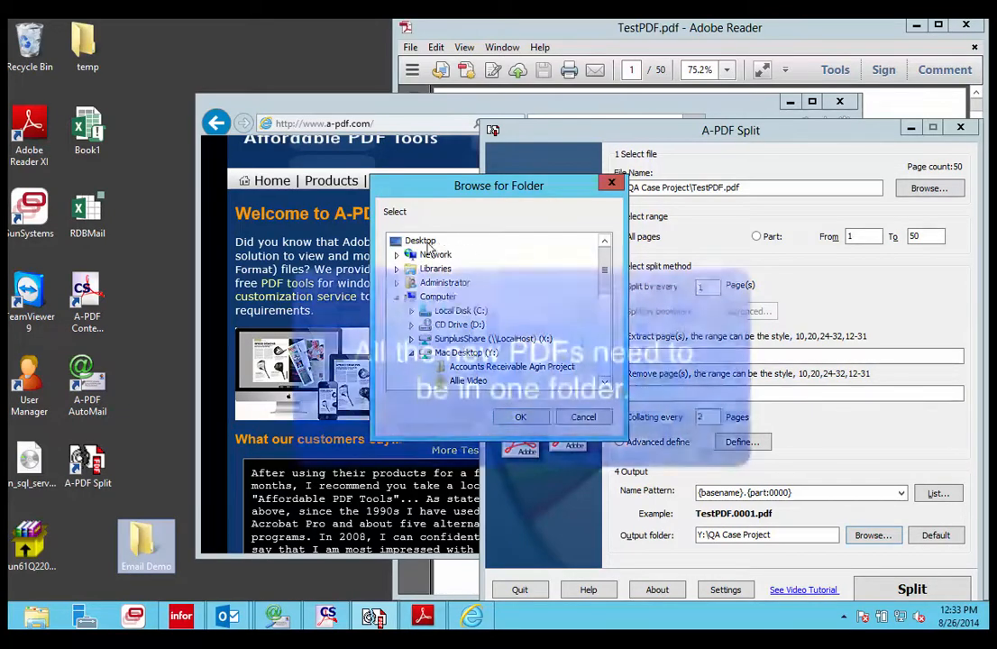
{"action": "double_click", "coordinate": [427, 244]}
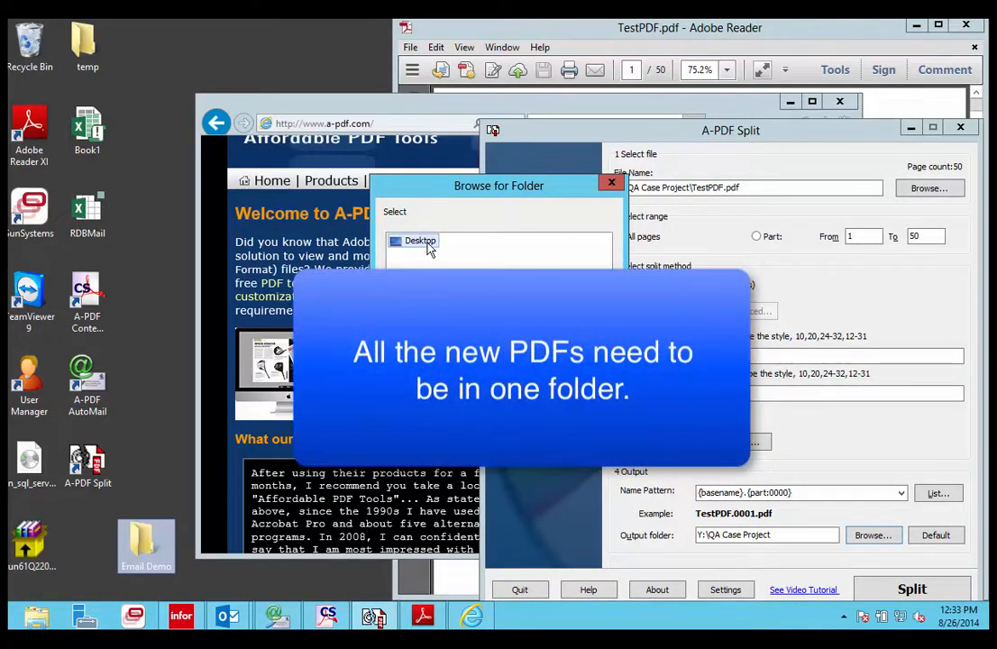
{"action": "double_click", "coordinate": [404, 245]}
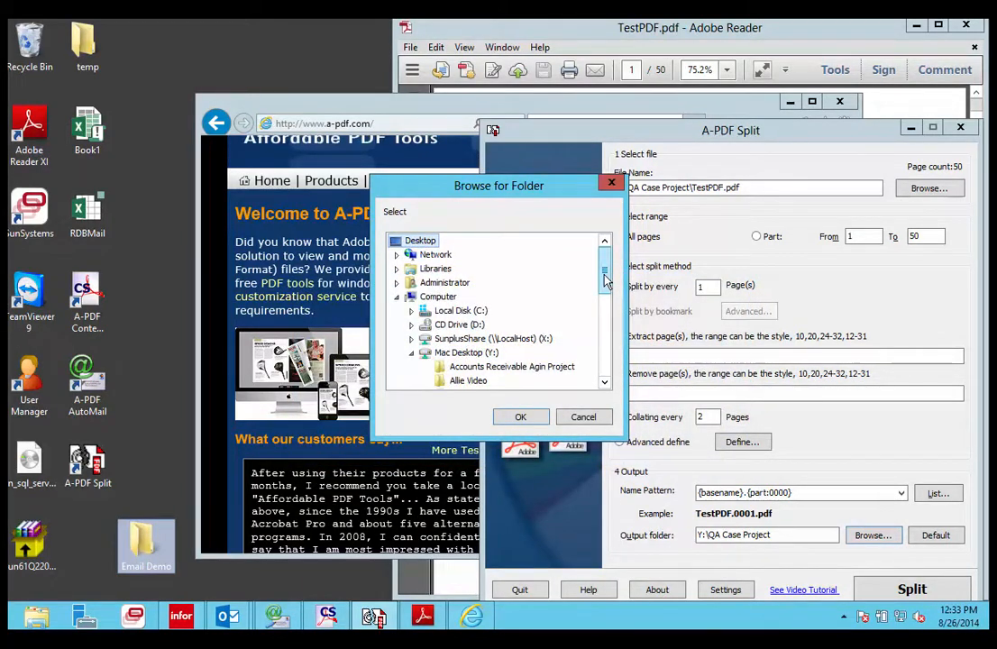
{"action": "left_click_drag", "start_coordinate": [606, 287], "coordinate": [578, 412]}
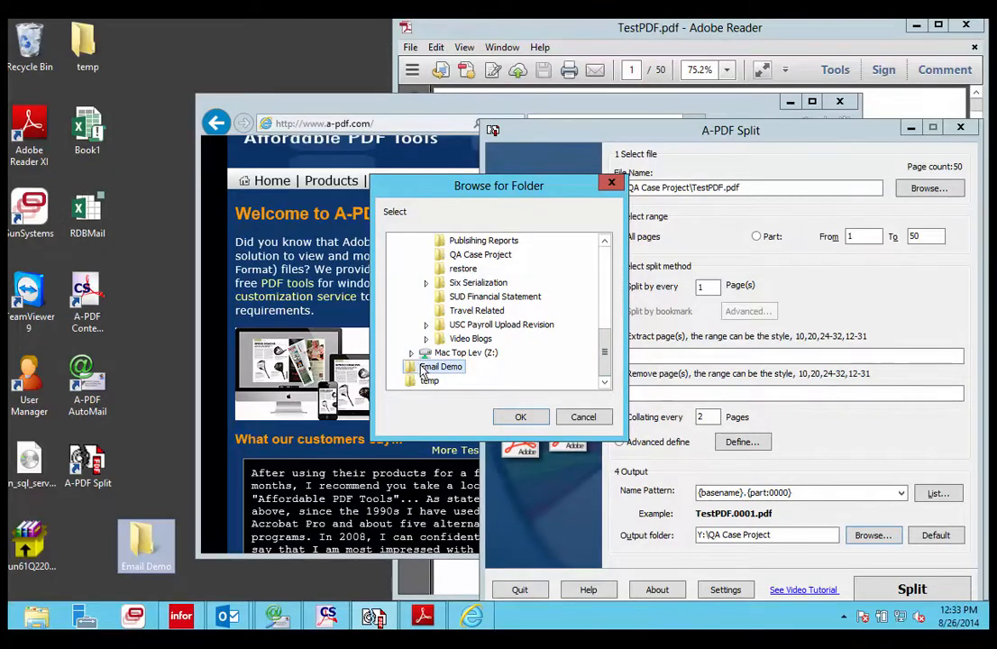
{"action": "left_click", "coordinate": [520, 417]}
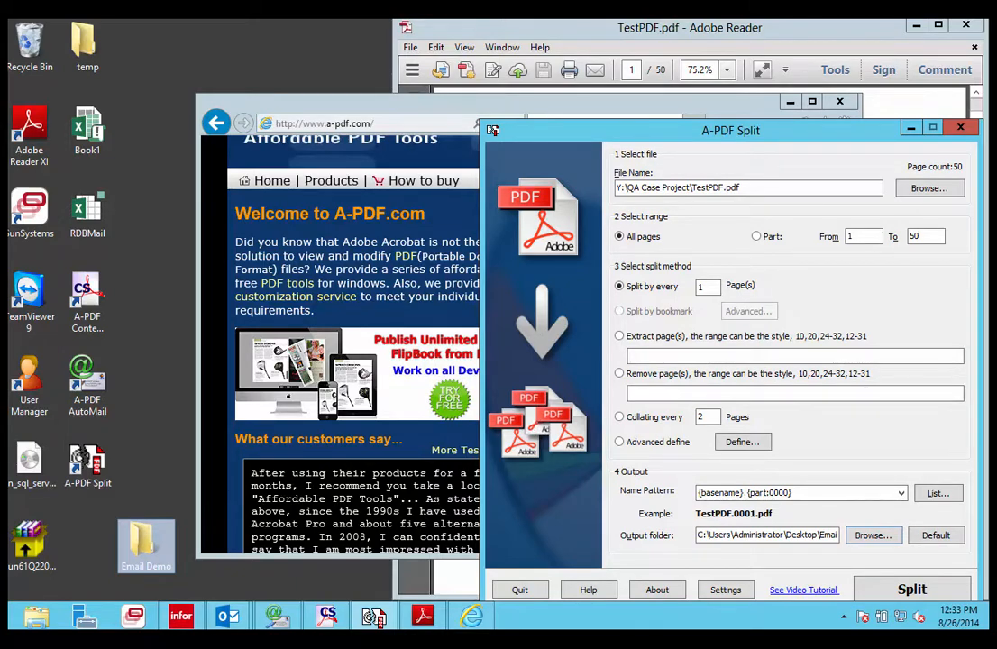
Split the PDF into one file per page and review the resulting files in the output folder
{"action": "left_click", "coordinate": [911, 587]}
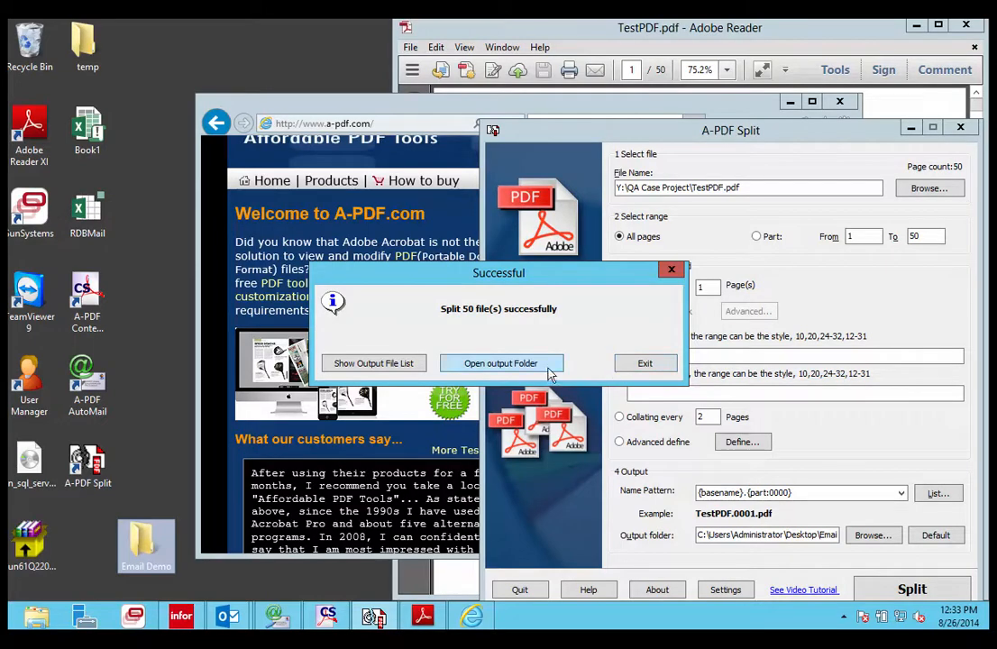
{"action": "left_click", "coordinate": [469, 365]}
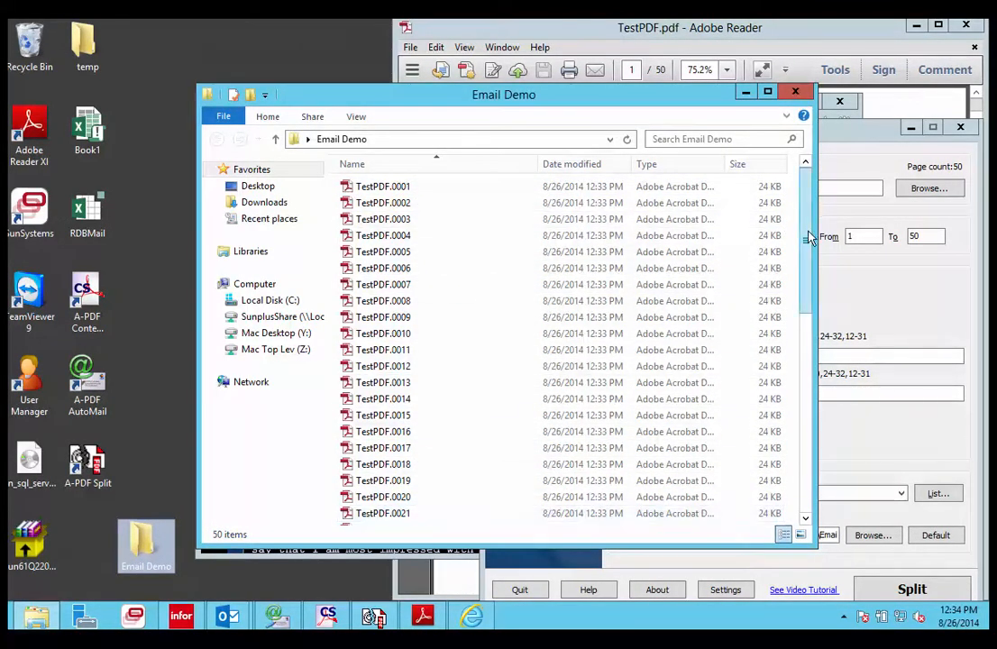
{"action": "left_click_drag", "start_coordinate": [805, 234], "coordinate": [805, 518]}
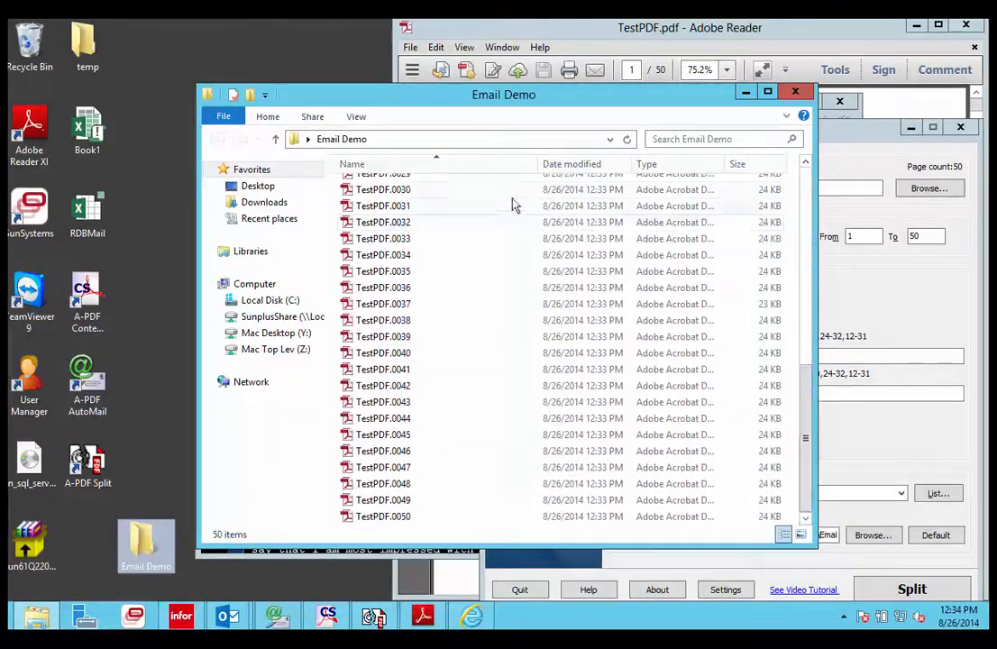
{"action": "left_click", "coordinate": [797, 93]}
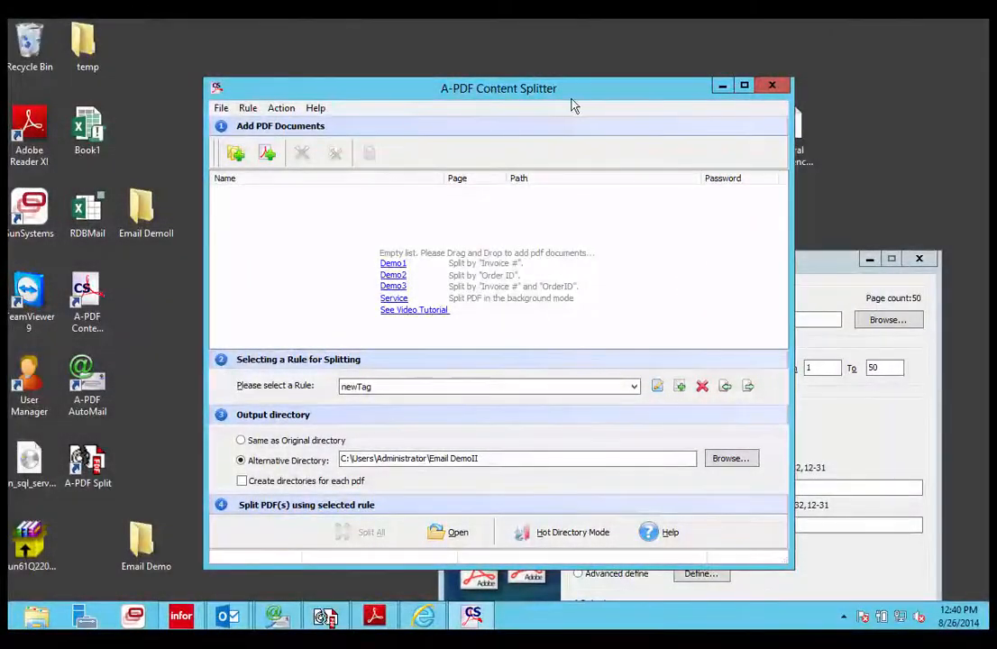
Bring A-PDF Content Splitter forward and close the A-PDF Split window
{"action": "left_click_drag", "start_coordinate": [577, 104], "coordinate": [589, 90]}
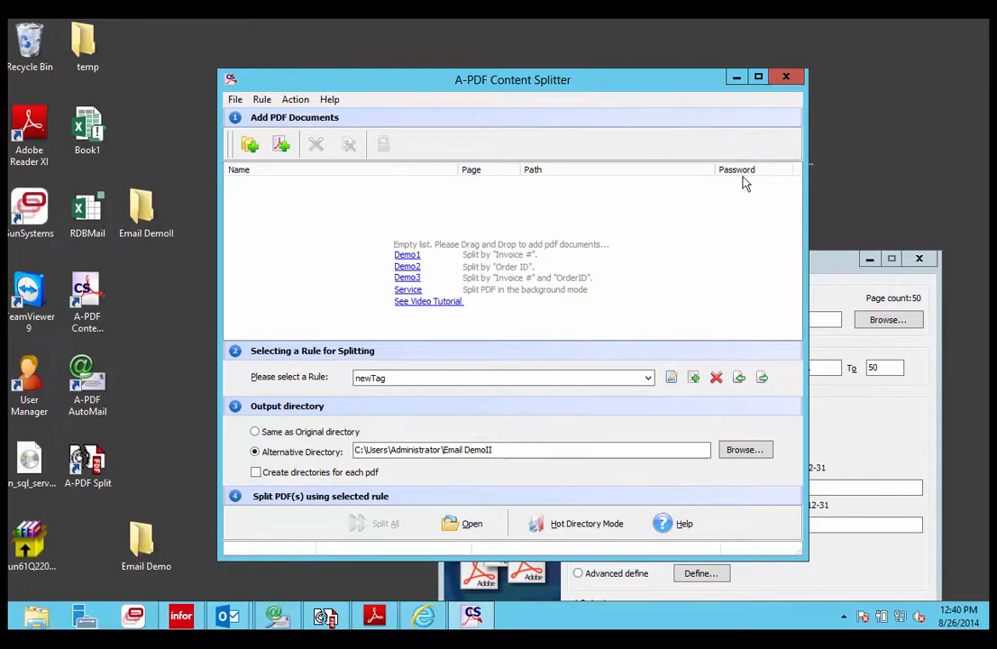
{"action": "left_click", "coordinate": [841, 275]}
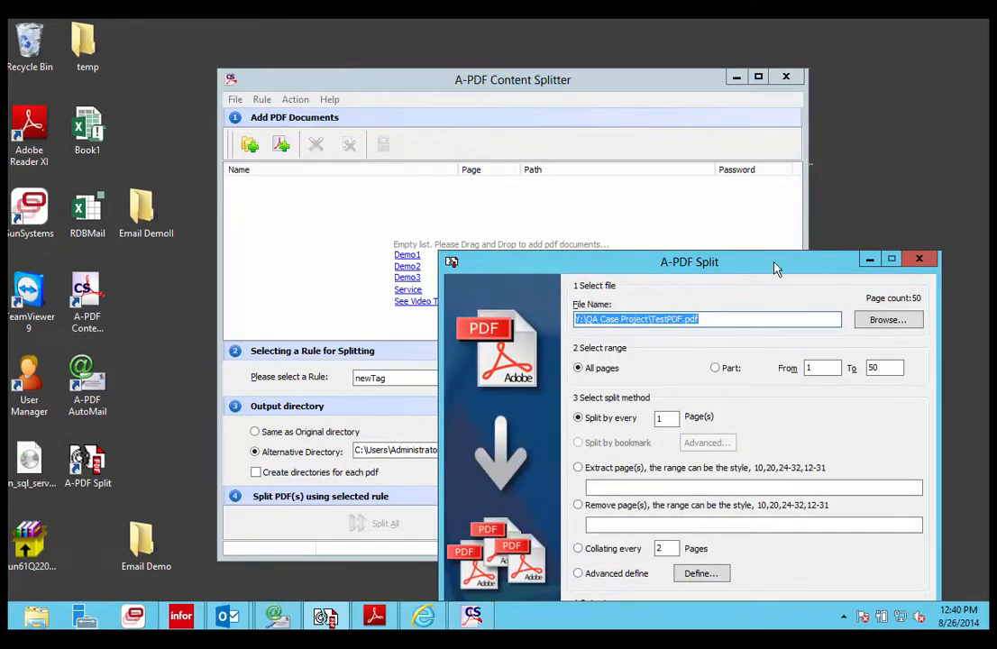
{"action": "left_click_drag", "start_coordinate": [770, 266], "coordinate": [759, 148]}
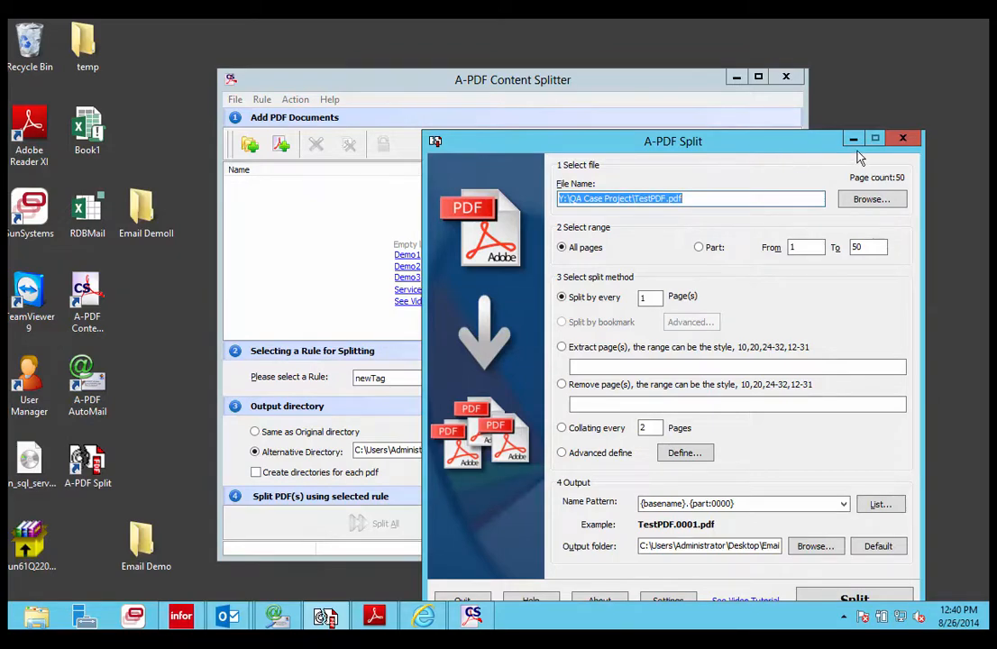
{"action": "left_click", "coordinate": [905, 139]}
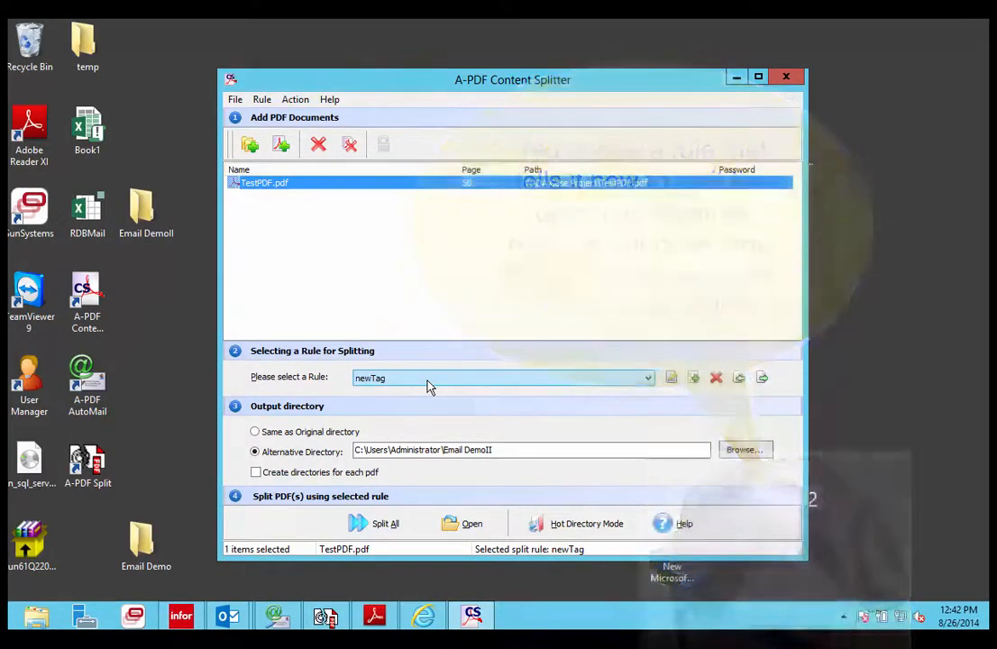
Open the newTag rule in the rule editor and examine its split tag on the statement's header text
{"action": "left_click", "coordinate": [428, 385]}
{"action": "left_click", "coordinate": [428, 389]}
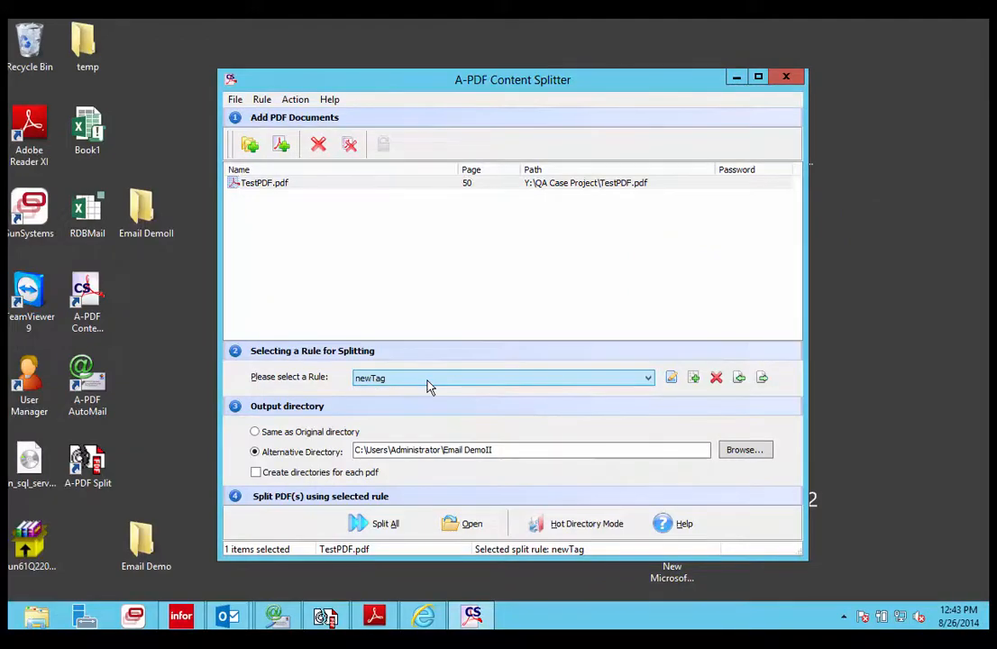
{"action": "left_click", "coordinate": [671, 380]}
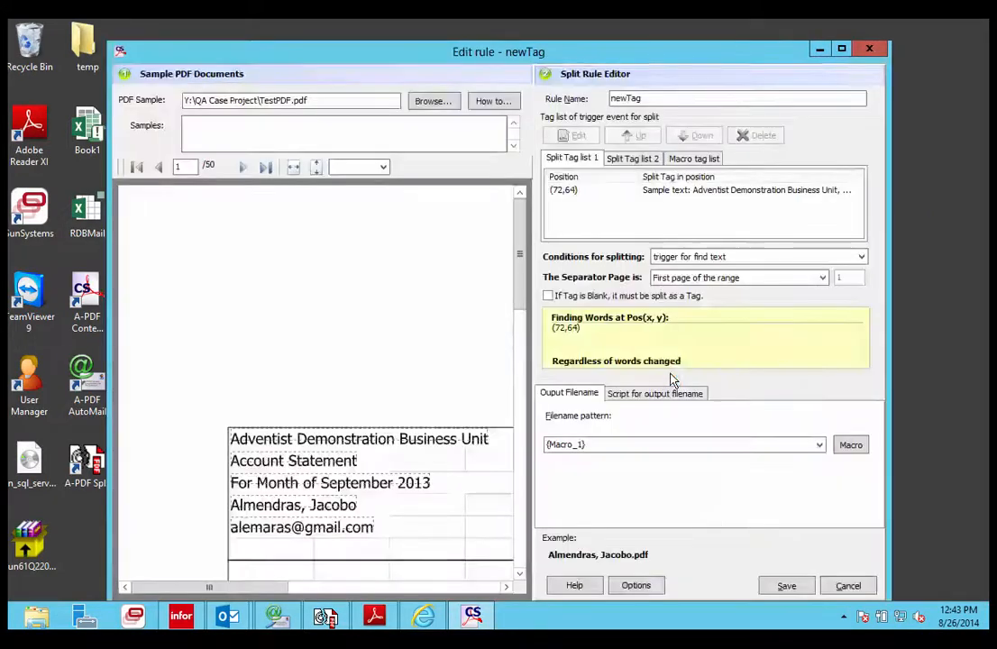
{"action": "left_click", "coordinate": [662, 189]}
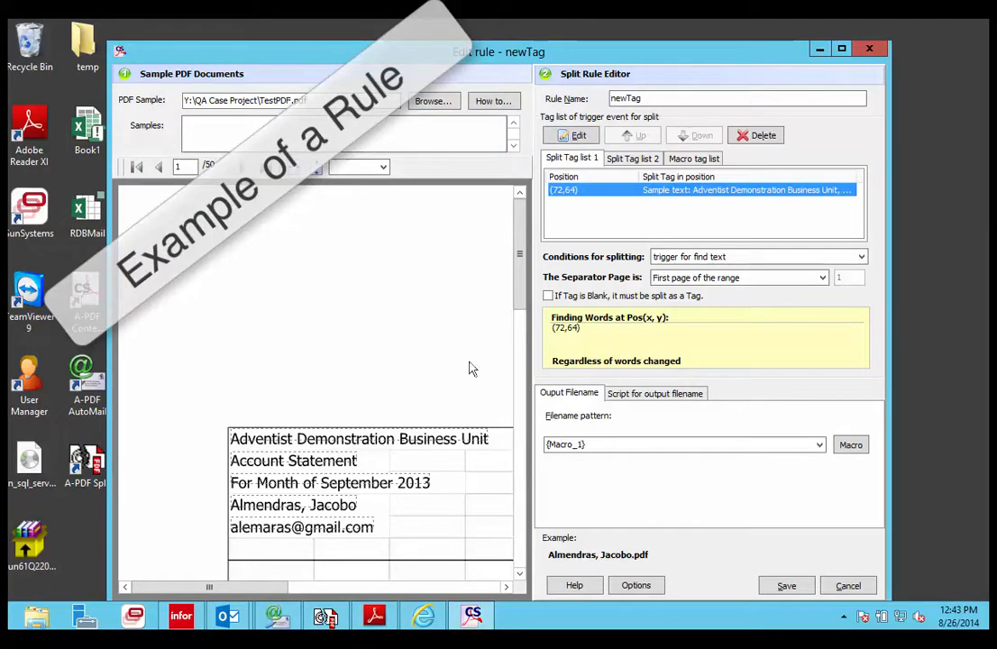
{"action": "left_click", "coordinate": [274, 446]}
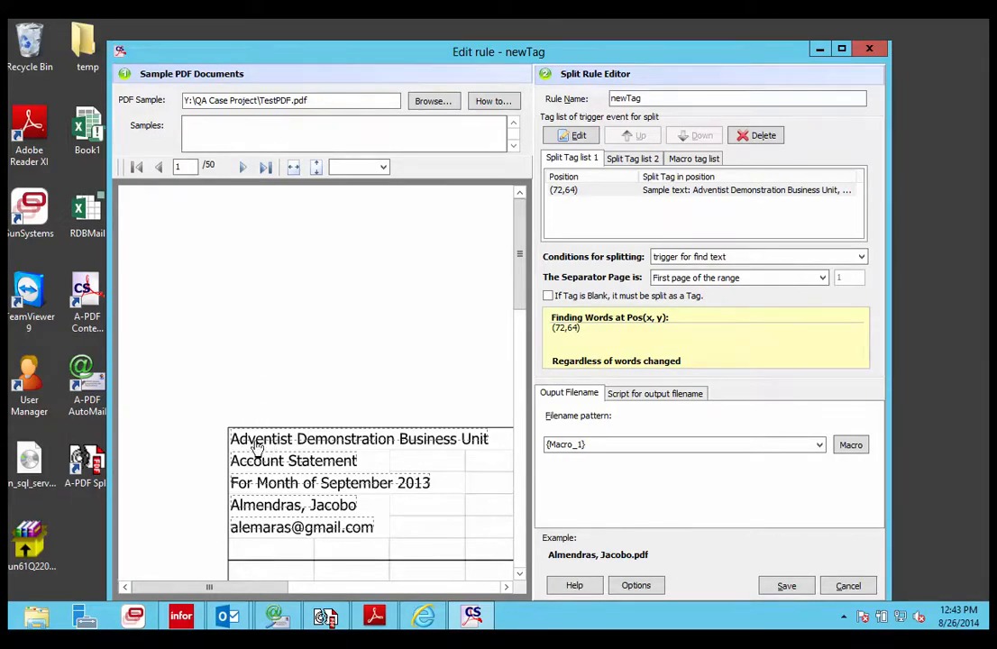
{"action": "left_click", "coordinate": [256, 445]}
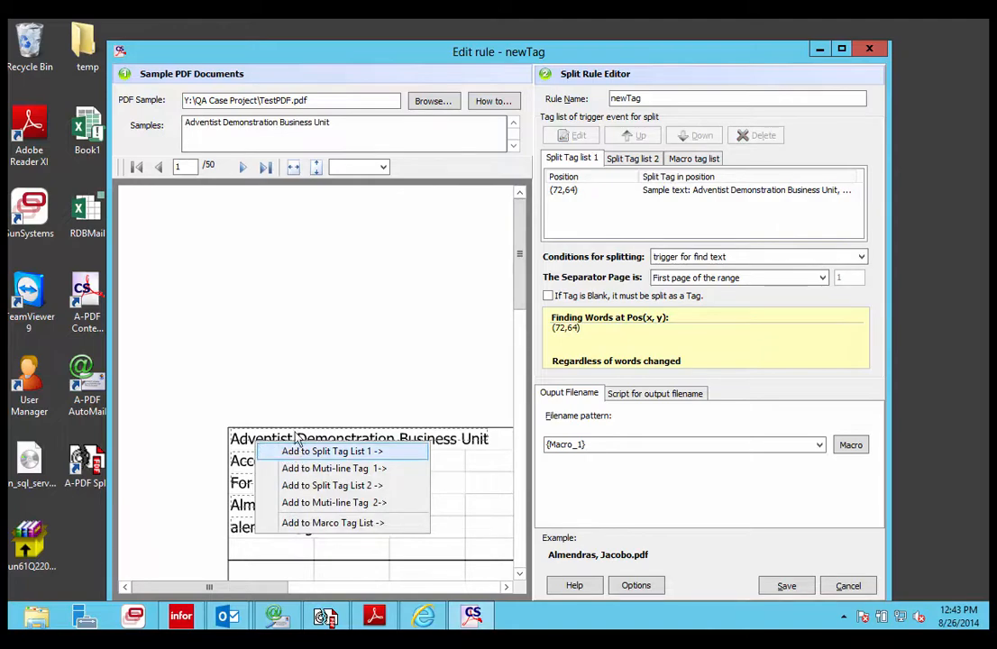
{"action": "right_click", "coordinate": [242, 442]}
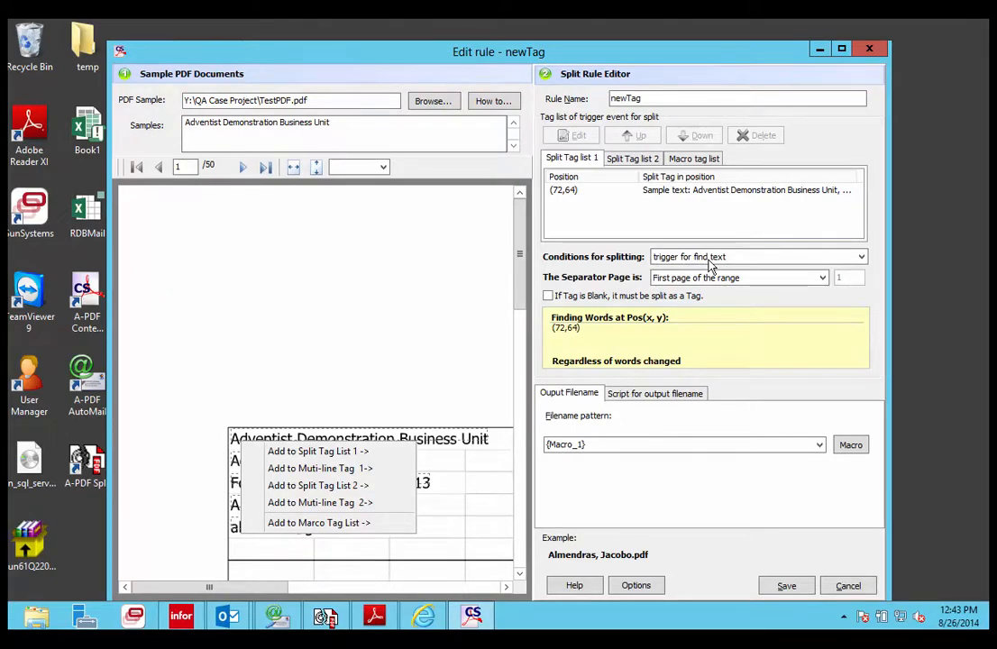
{"action": "left_click", "coordinate": [456, 318]}
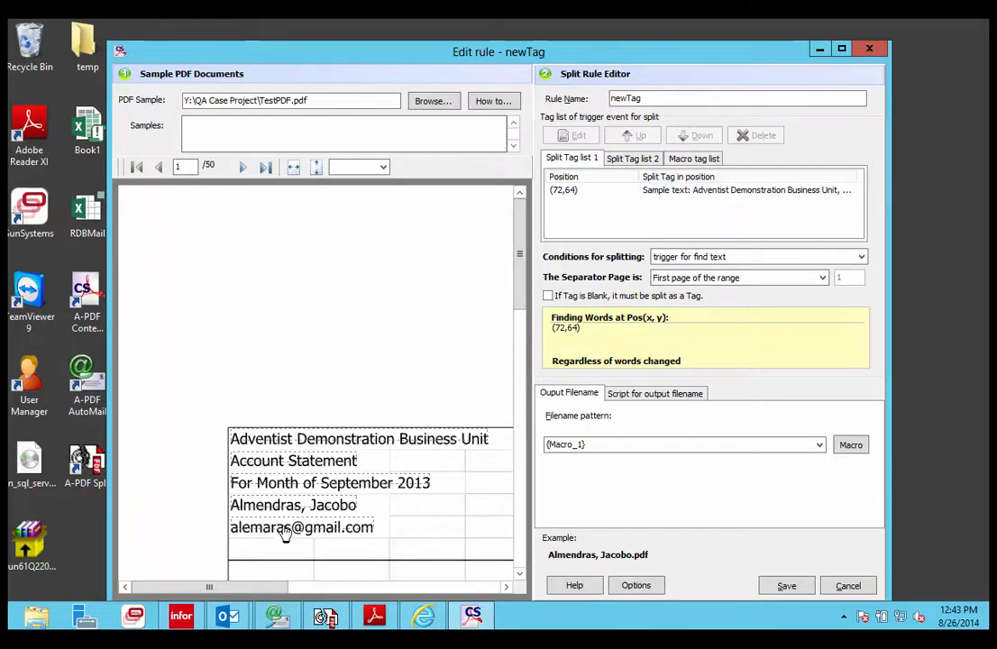
Examine the Macro tag list that names the output files, then cancel the rule editor
{"action": "left_click", "coordinate": [695, 159]}
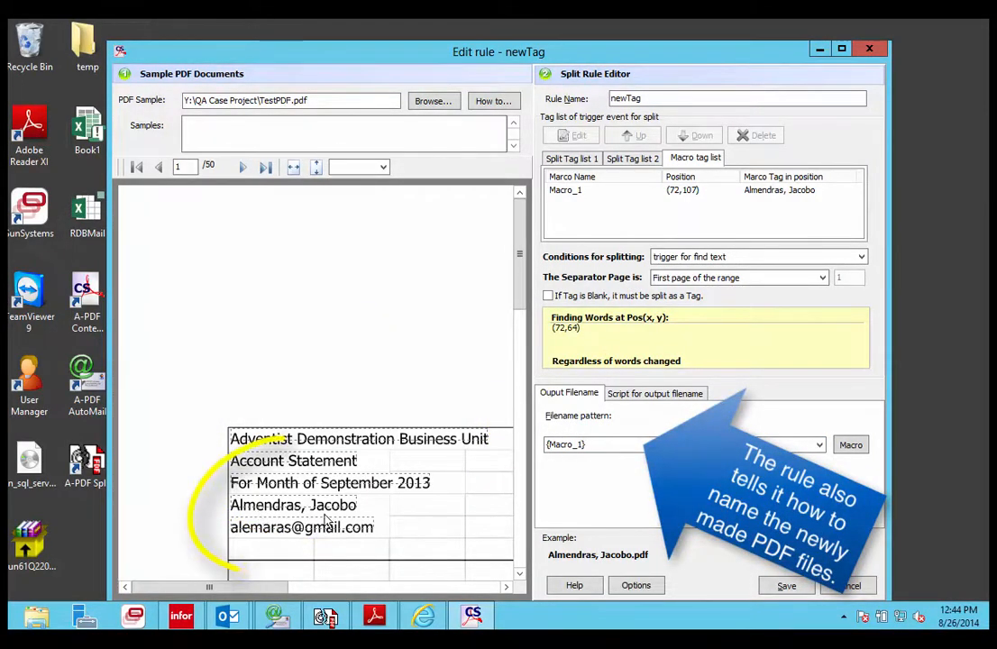
{"action": "left_click", "coordinate": [789, 588]}
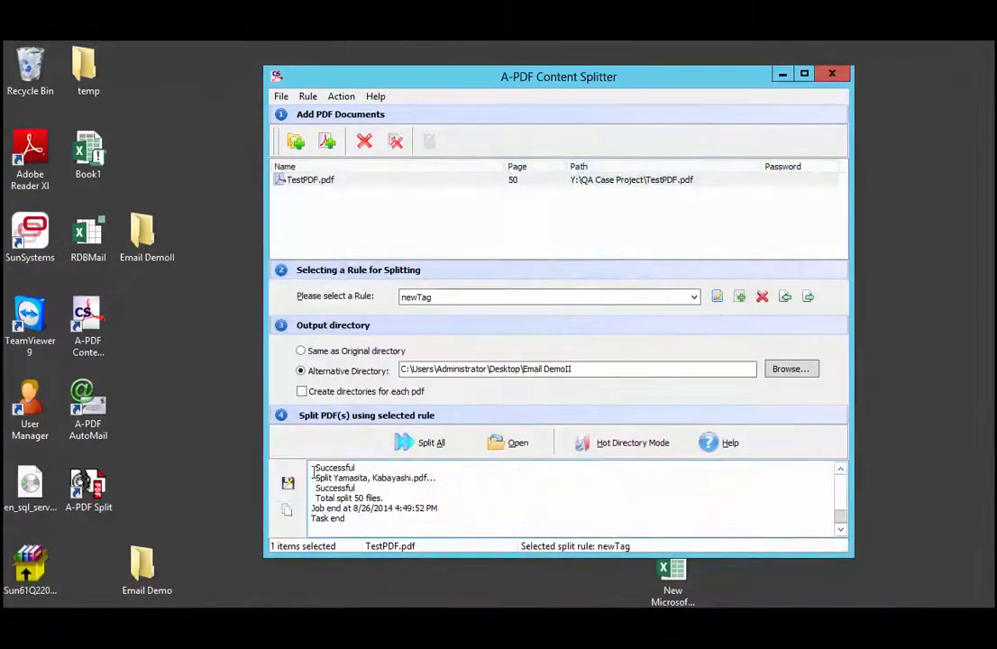
Rerun the split with the newTag rule, then open one resulting account PDF from the Email DemoII folder to review it
{"action": "left_click", "coordinate": [423, 445]}
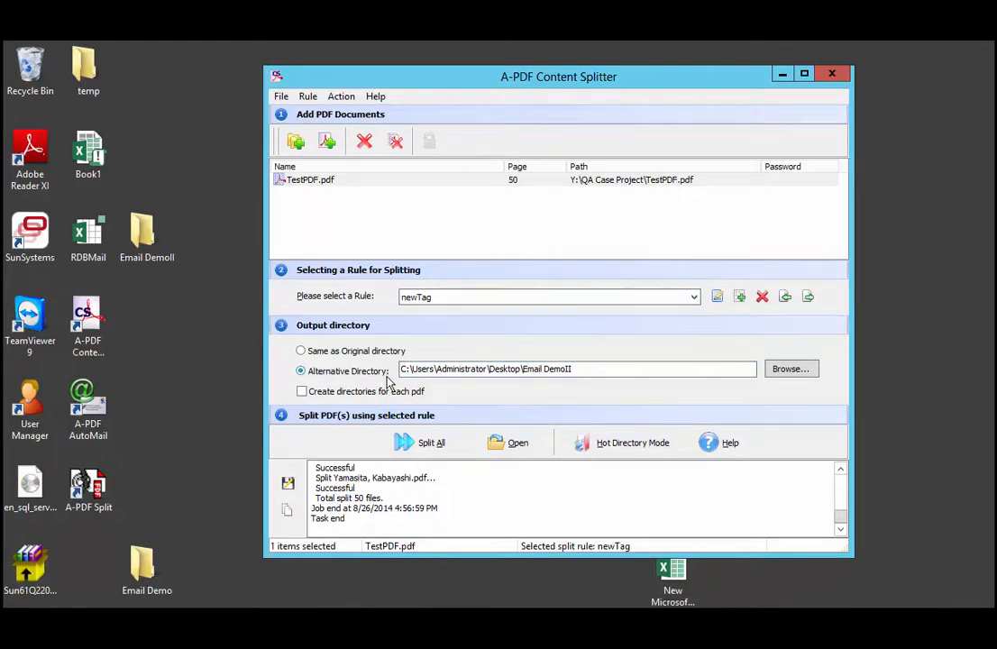
{"action": "double_click", "coordinate": [146, 234]}
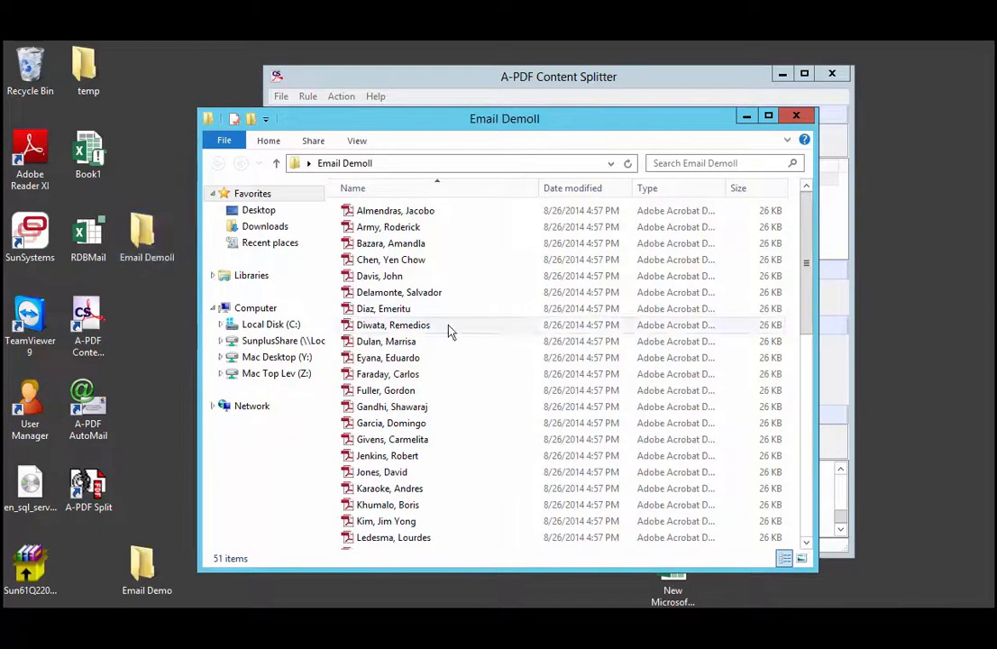
{"action": "double_click", "coordinate": [412, 243]}
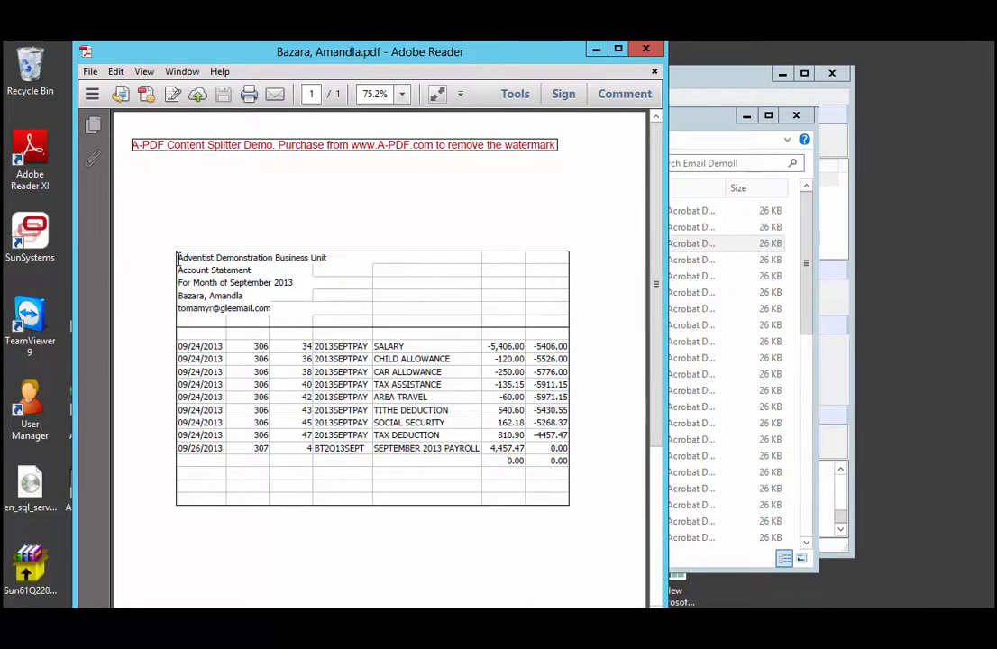
{"action": "left_click", "coordinate": [646, 48]}
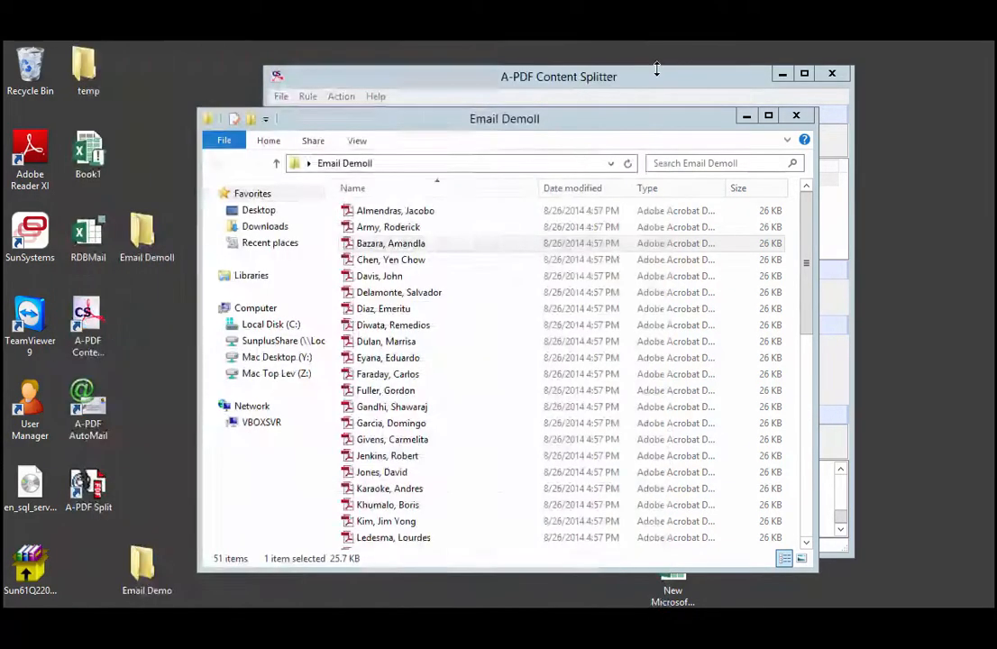
{"action": "left_click", "coordinate": [797, 116]}
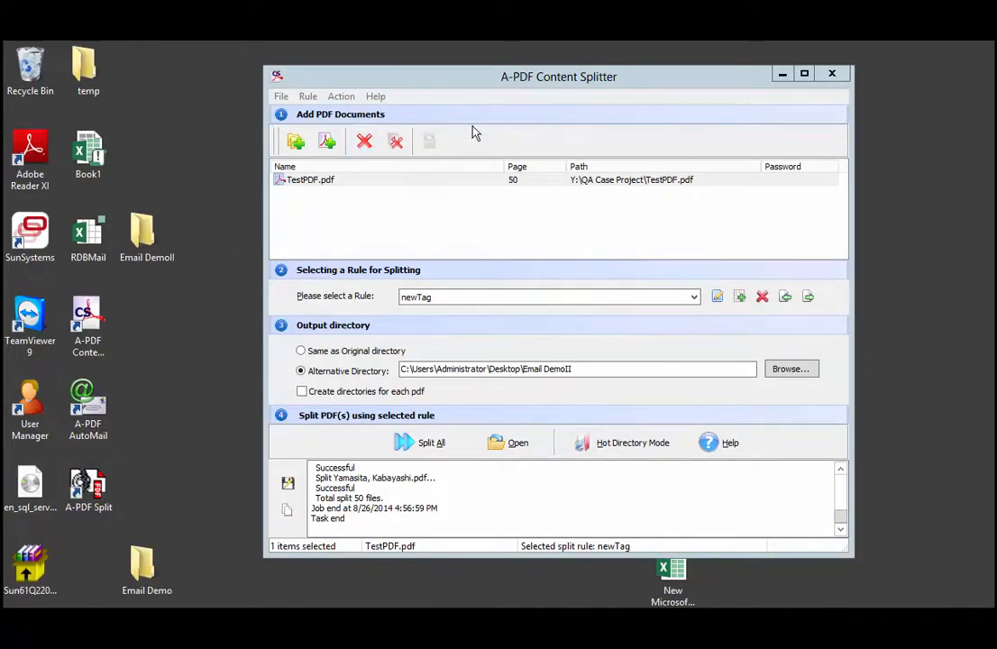
Close A-PDF Content Splitter and launch A-PDF AutoMail
{"action": "left_click", "coordinate": [833, 76]}
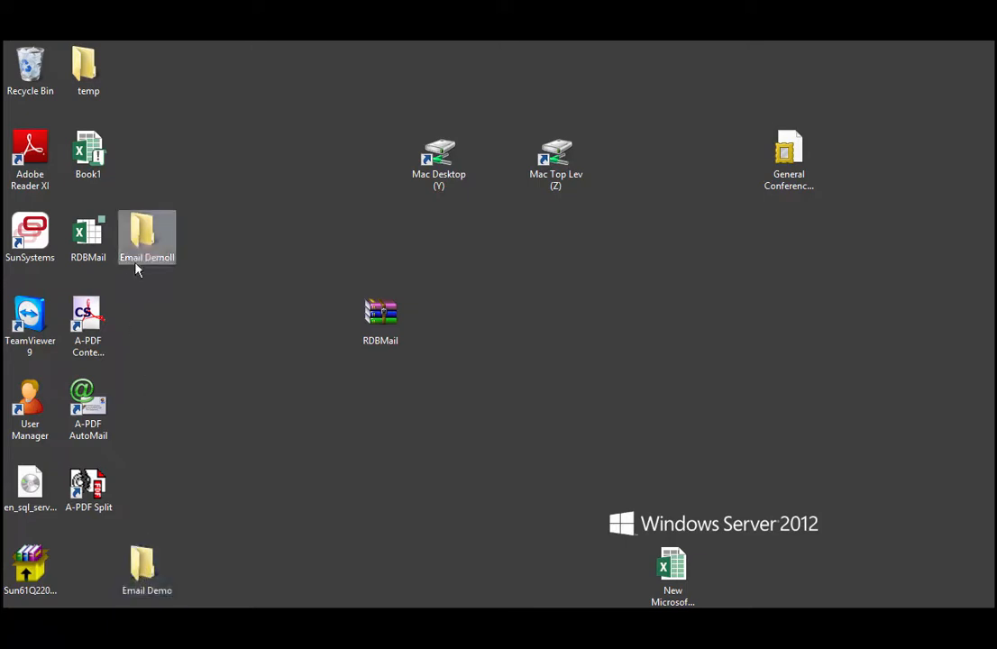
{"action": "left_click_drag", "start_coordinate": [144, 567], "coordinate": [144, 317]}
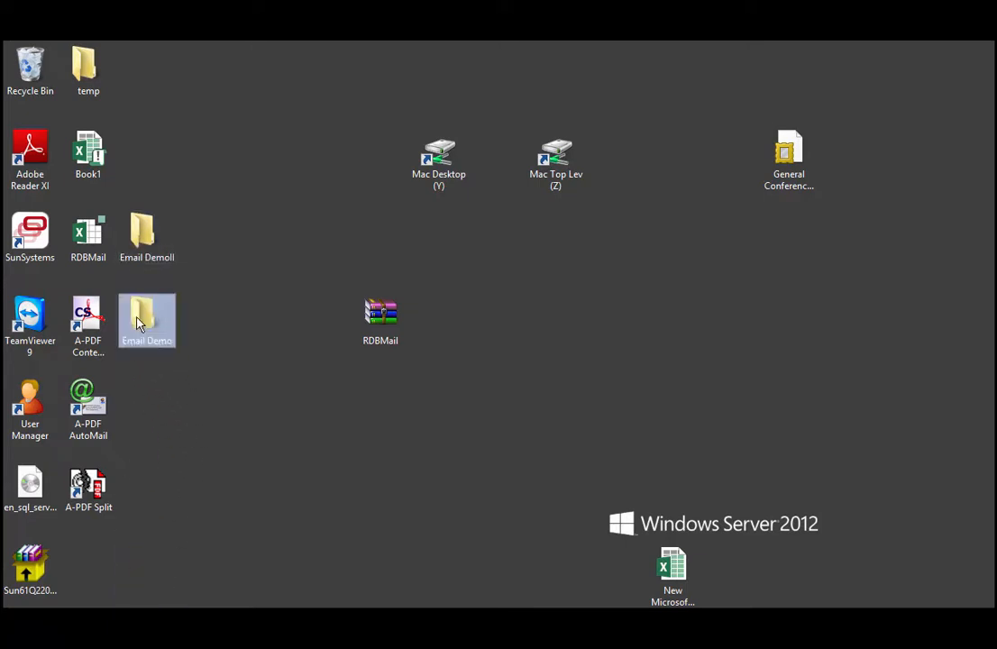
{"action": "double_click", "coordinate": [88, 419]}
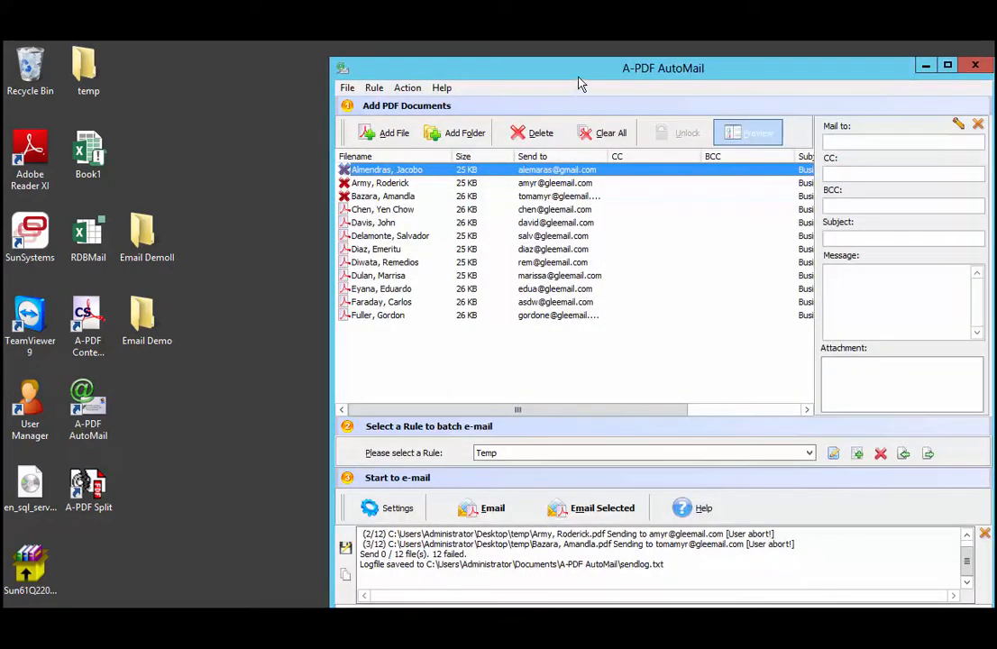
{"action": "left_click_drag", "start_coordinate": [581, 79], "coordinate": [541, 70]}
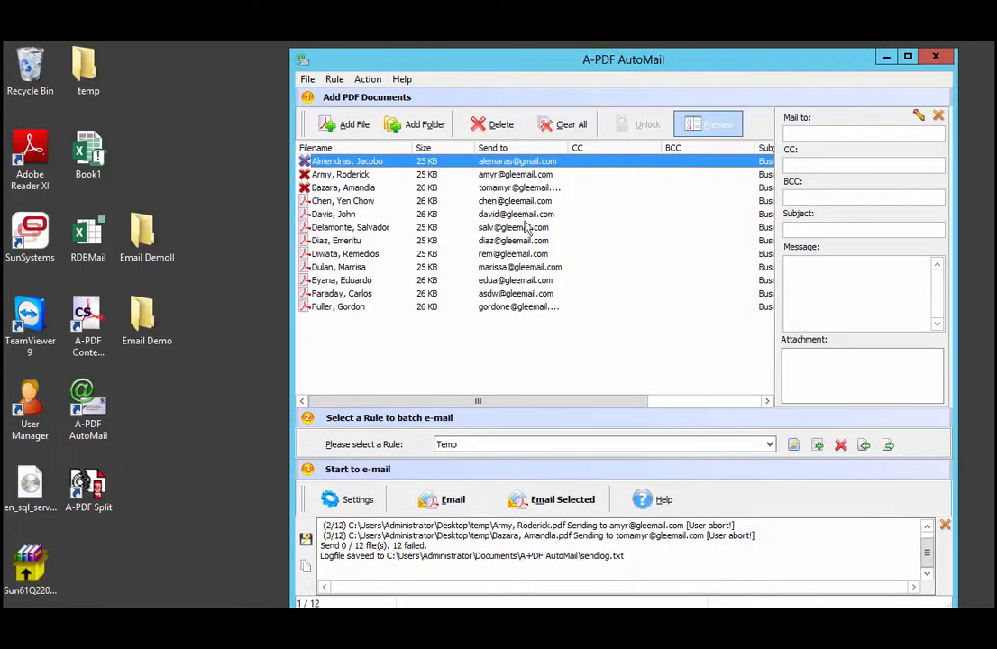
Clear the AutoMail file list and add all PDFs from the Email DemoII desktop folder, including sub folders
{"action": "left_click", "coordinate": [569, 131]}
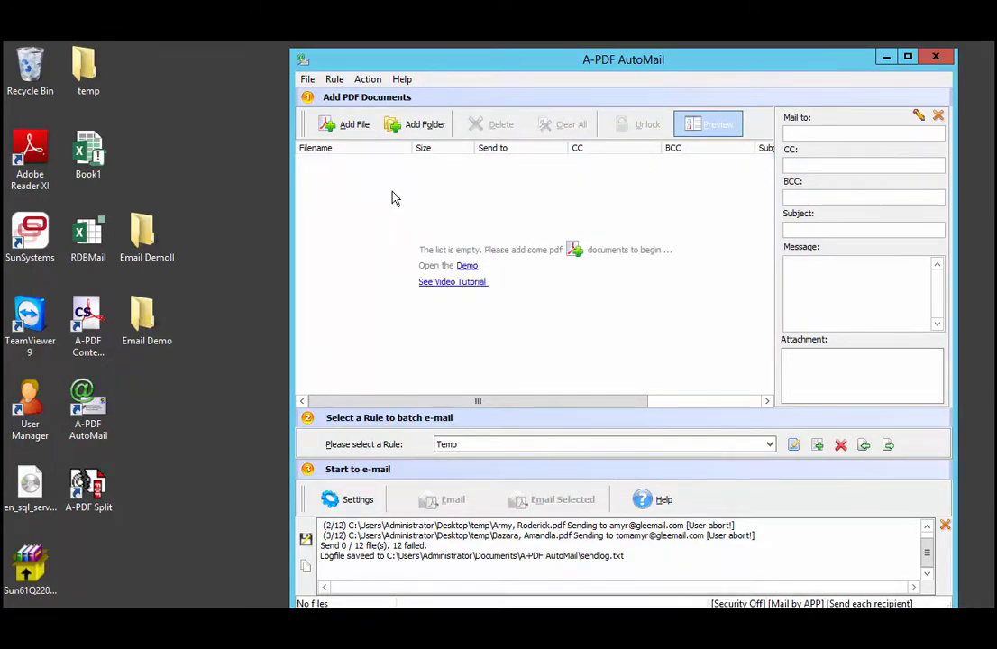
{"action": "left_click", "coordinate": [415, 126]}
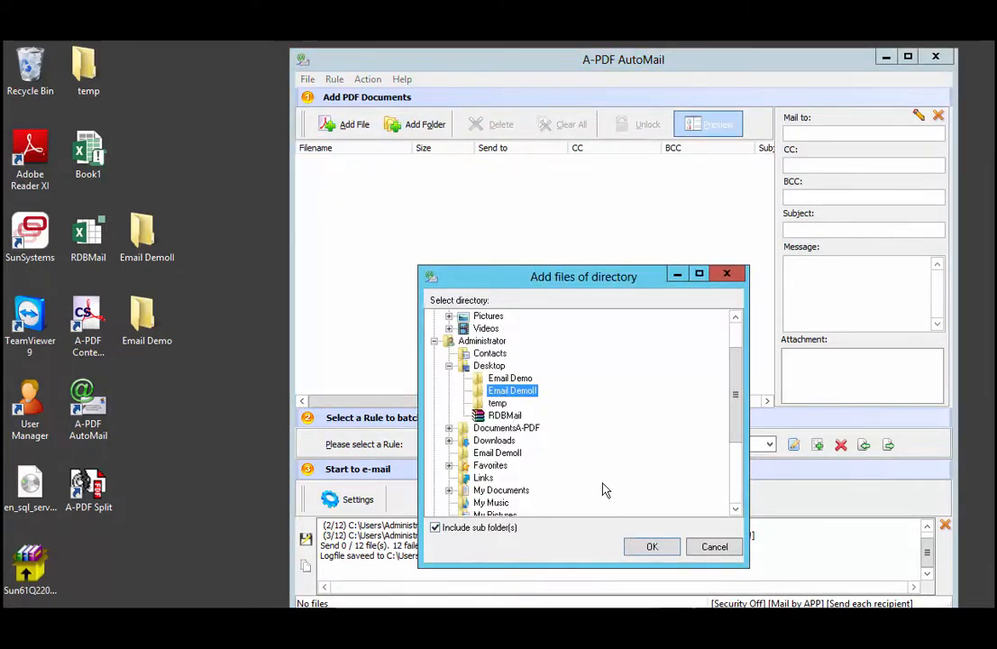
{"action": "left_click", "coordinate": [652, 547]}
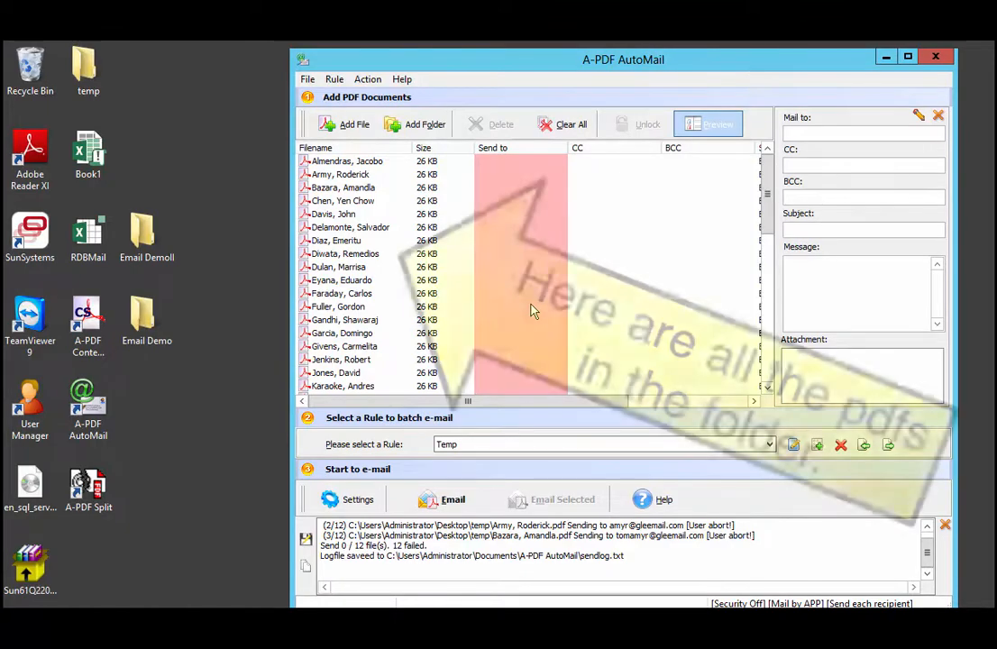
{"action": "left_click", "coordinate": [354, 162]}
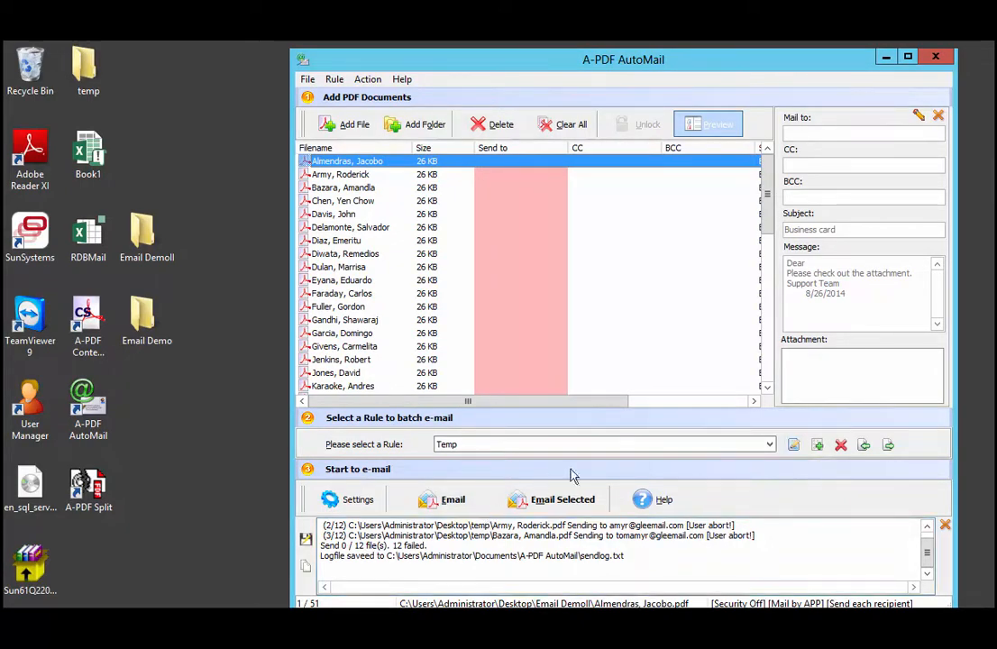
Create a new content tag rule and tag the statement's e-mail address as the Mail to macro Macro_Mailto
{"action": "left_click", "coordinate": [818, 446]}
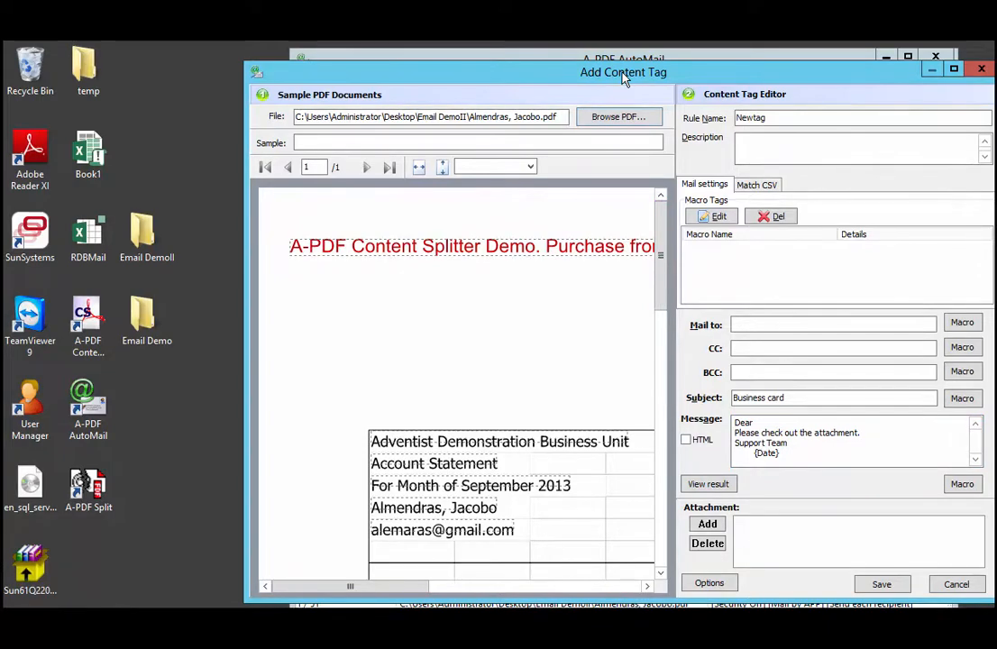
{"action": "left_click_drag", "start_coordinate": [614, 73], "coordinate": [571, 61]}
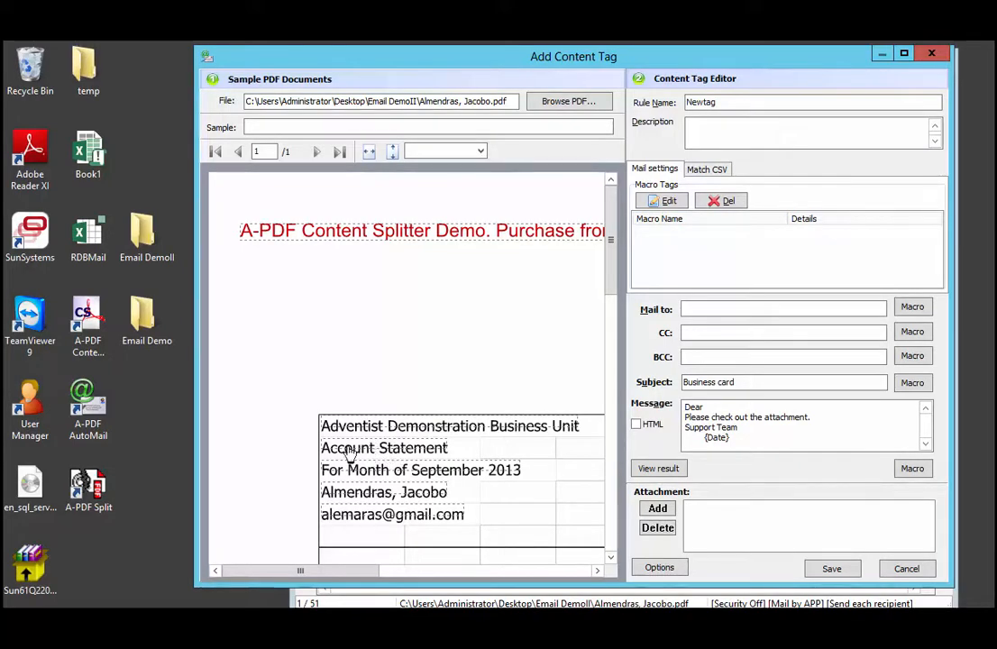
{"action": "right_click", "coordinate": [332, 521]}
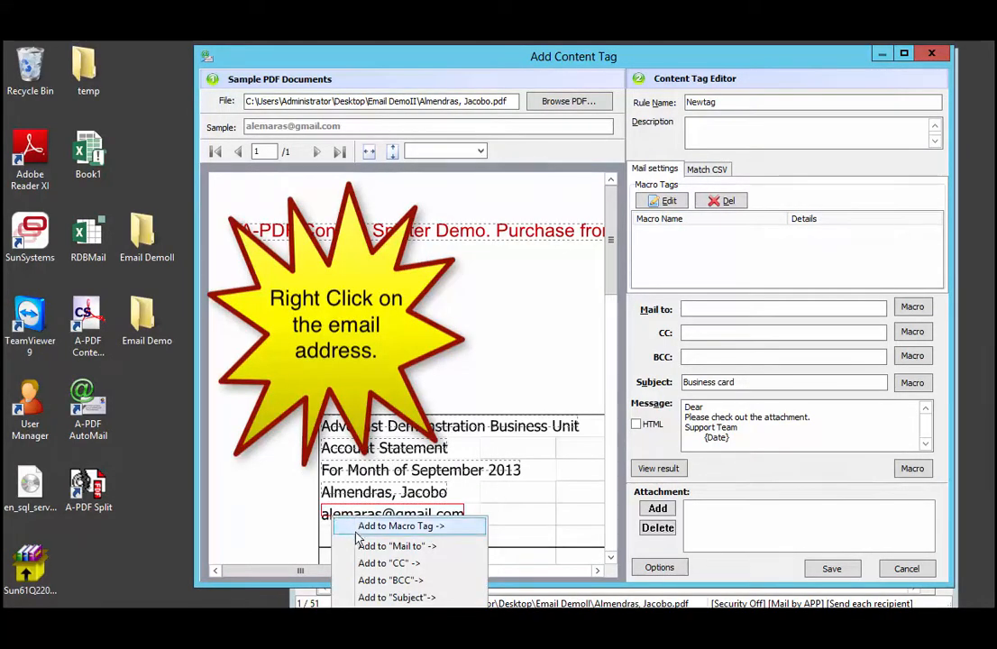
{"action": "left_click", "coordinate": [403, 550]}
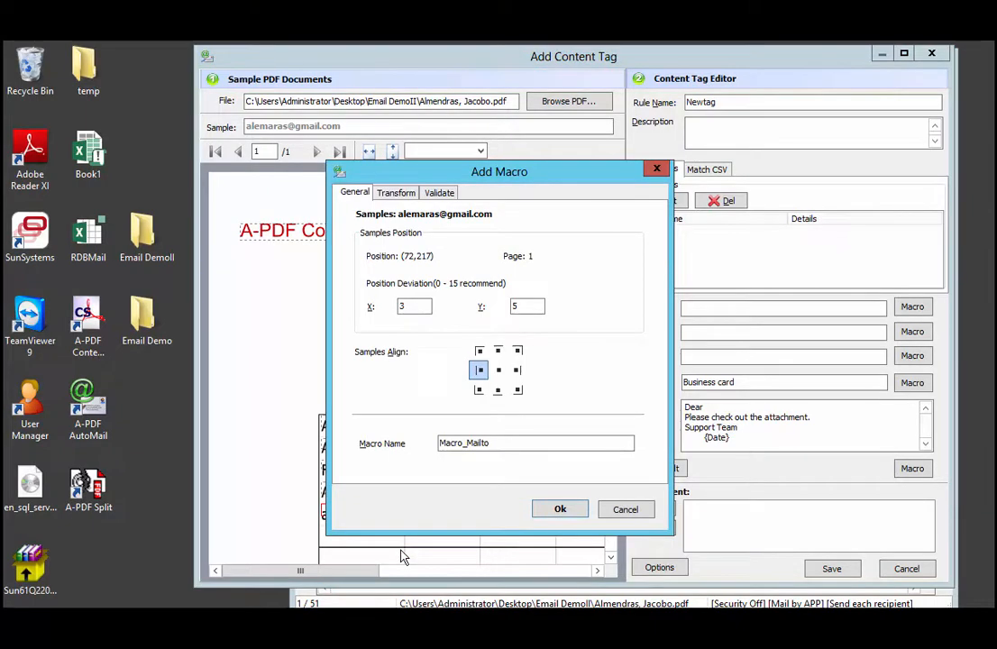
{"action": "left_click", "coordinate": [560, 510]}
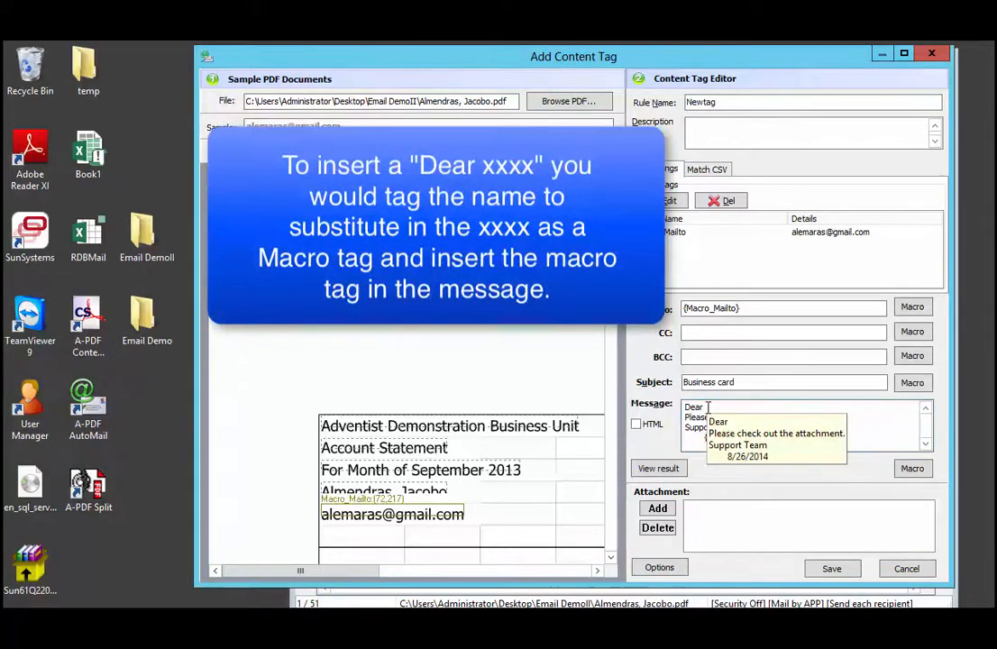
Replace the message's opening word "Dear" with "Greetings," followed by a blank line
{"action": "left_click", "coordinate": [707, 408]}
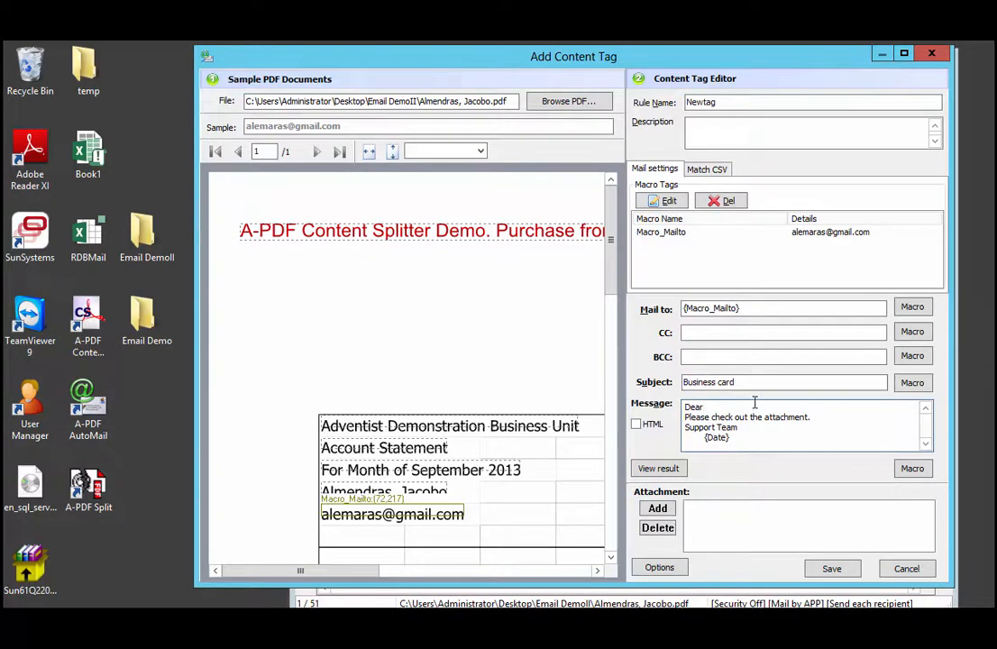
{"action": "key", "text": "BackSpace"}
{"action": "type", "text": "G"}
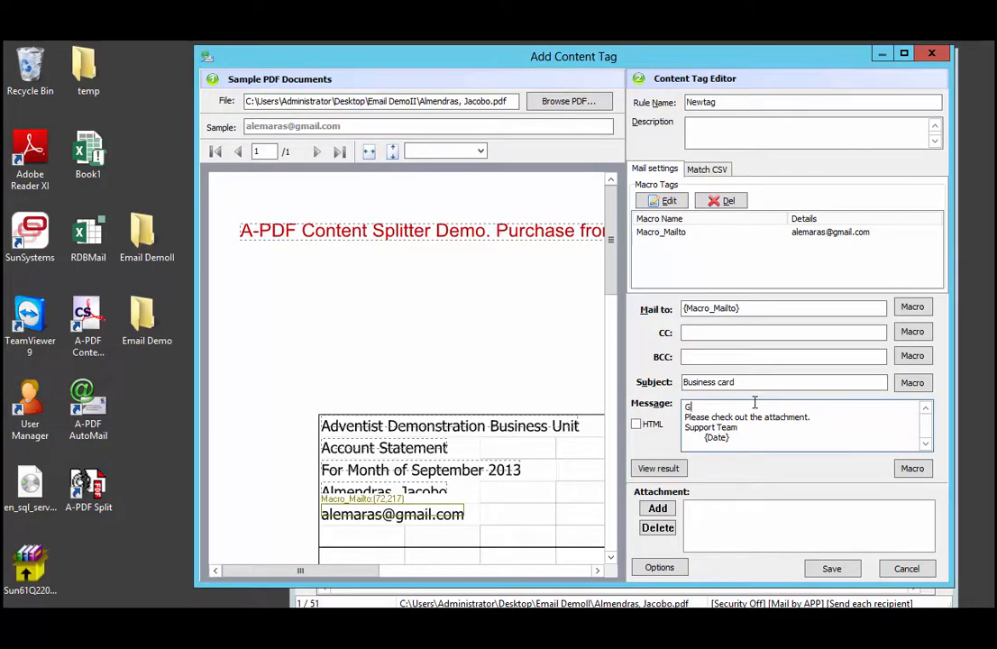
{"action": "type", "text": "reetings,"}
{"action": "key", "text": "Return"}
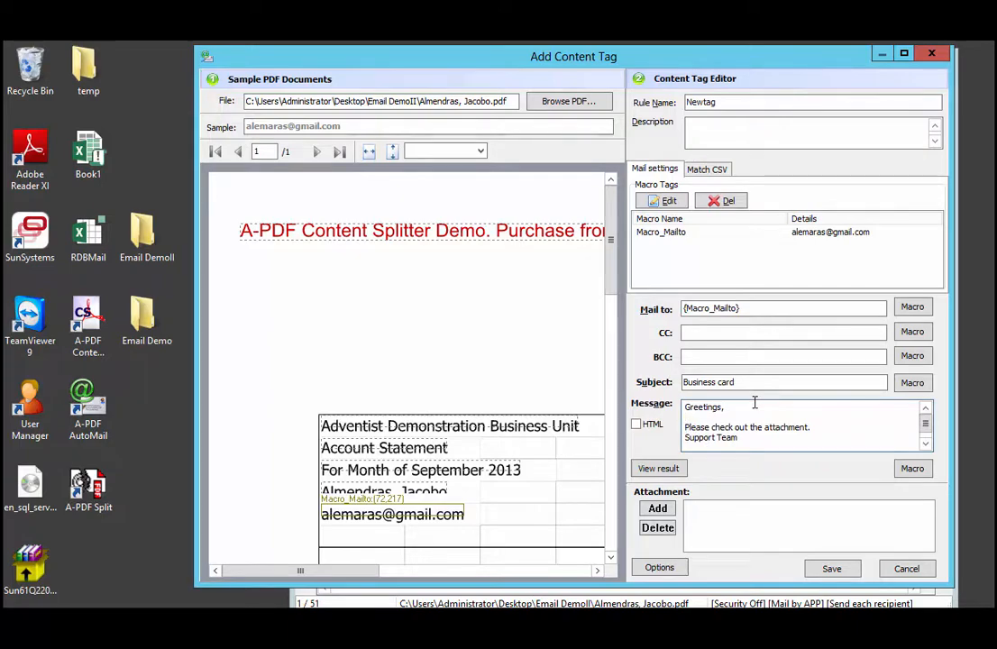
Replace the message's closing lines with "We serve a God who loves us." and the sender's name
{"action": "left_click_drag", "start_coordinate": [685, 446], "coordinate": [715, 437]}
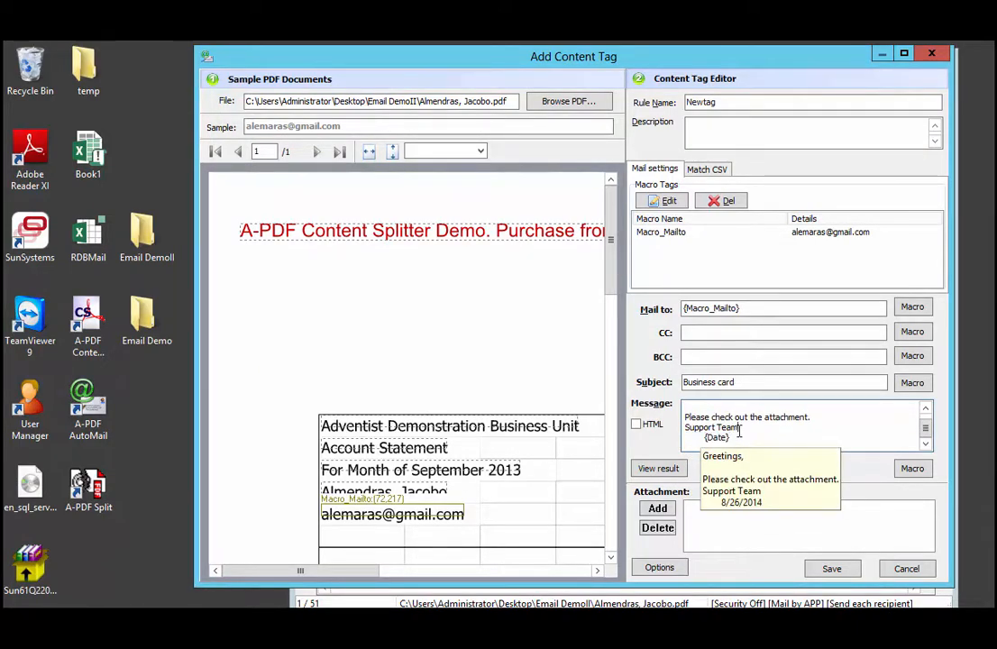
{"action": "left_click", "coordinate": [739, 433]}
{"action": "left_click_drag", "start_coordinate": [685, 428], "coordinate": [743, 441]}
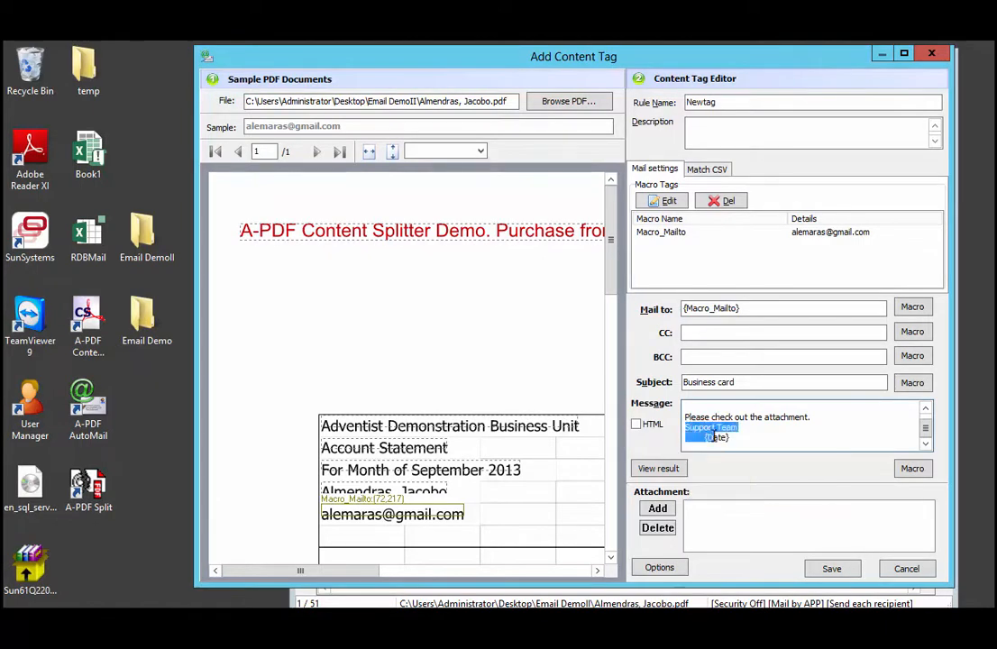
{"action": "key", "text": "Delete"}
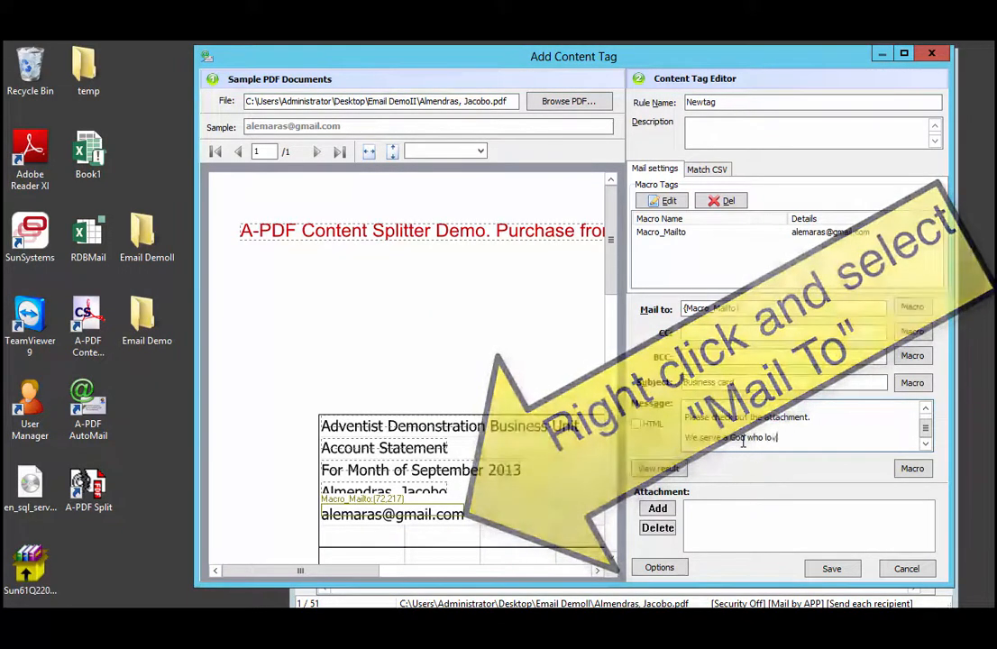
{"action": "type", "text": "us."}
{"action": "key", "text": "Return"}
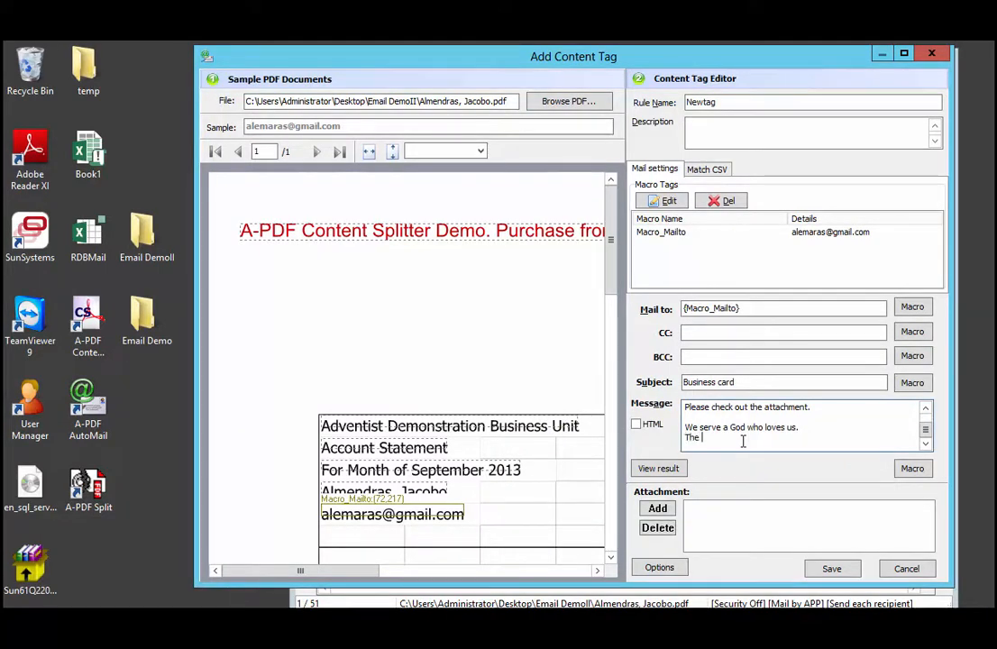
{"action": "type", "text": "The"}
{"action": "key", "text": "BackSpace"}
{"action": "key", "text": "BackSpace"}
{"action": "key", "text": "BackSpace"}
{"action": "key", "text": "BackSpace"}
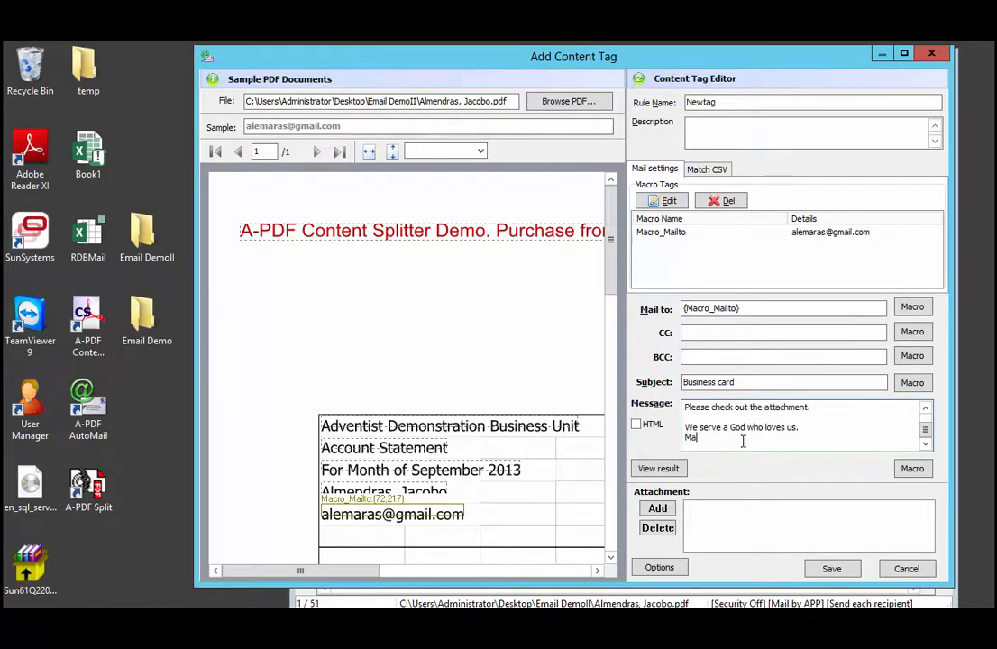
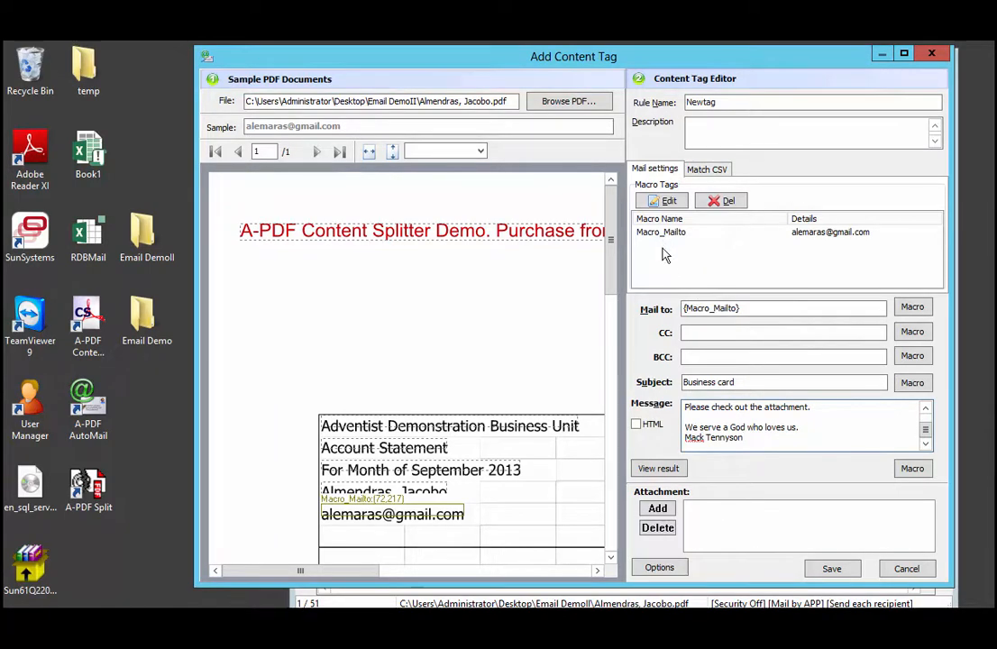
Save the rule under the name TestII
{"action": "left_click", "coordinate": [831, 569]}
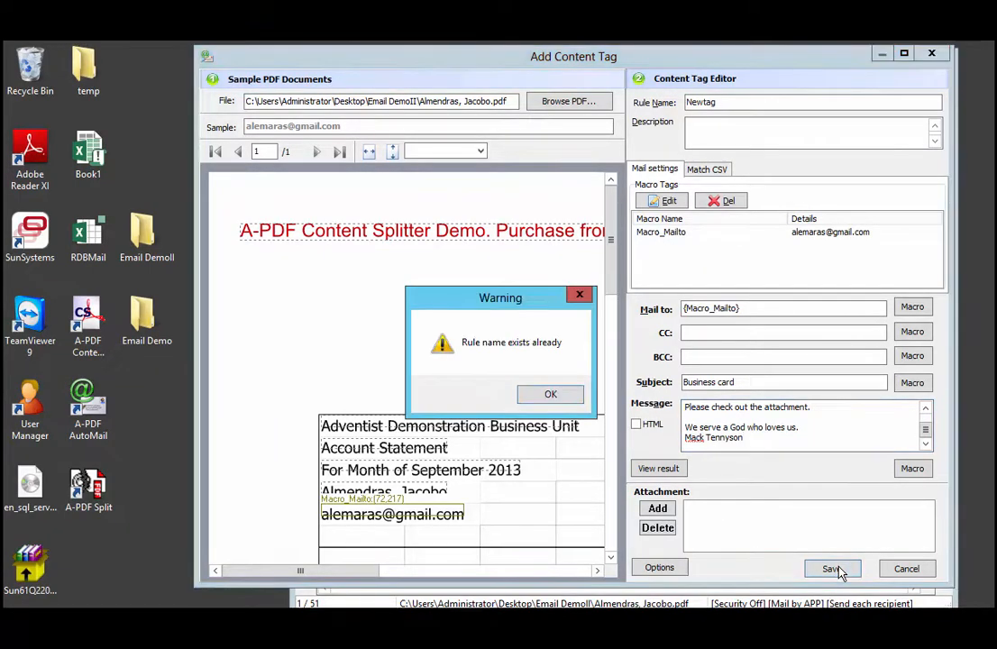
{"action": "left_click", "coordinate": [569, 394]}
{"action": "left_click", "coordinate": [723, 101]}
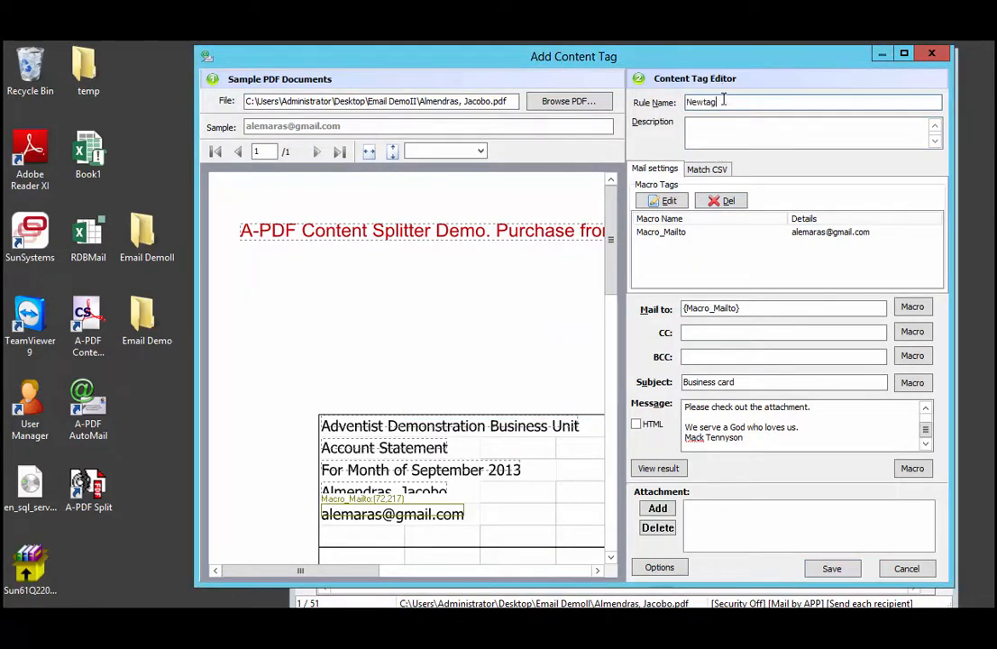
{"action": "key", "text": "BackSpace"}
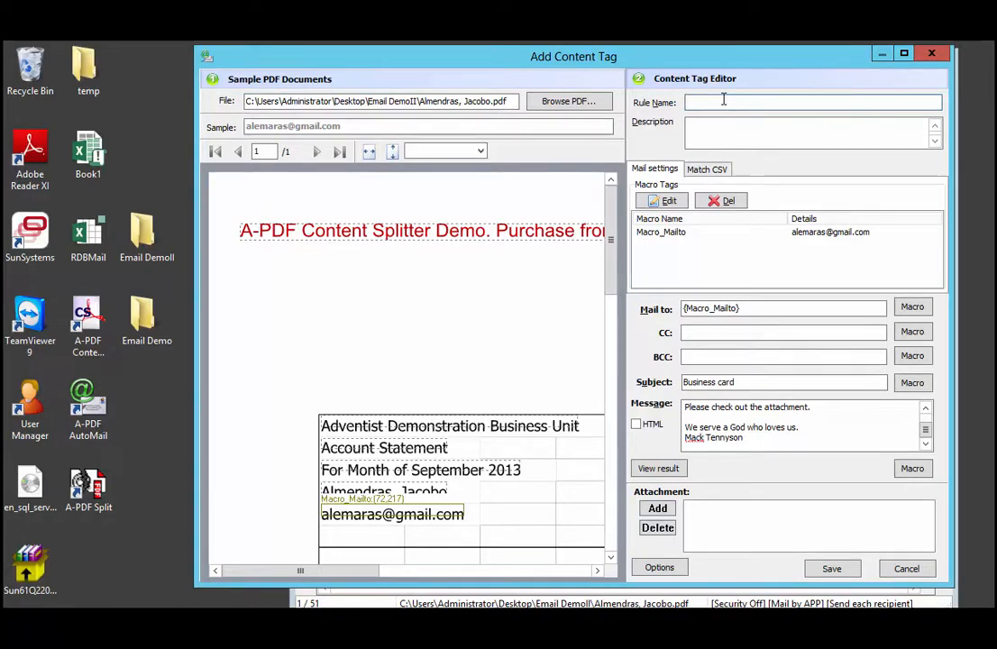
{"action": "type", "text": "Test"}
{"action": "key", "text": "BackSpace"}
{"action": "left_click", "coordinate": [832, 570]}
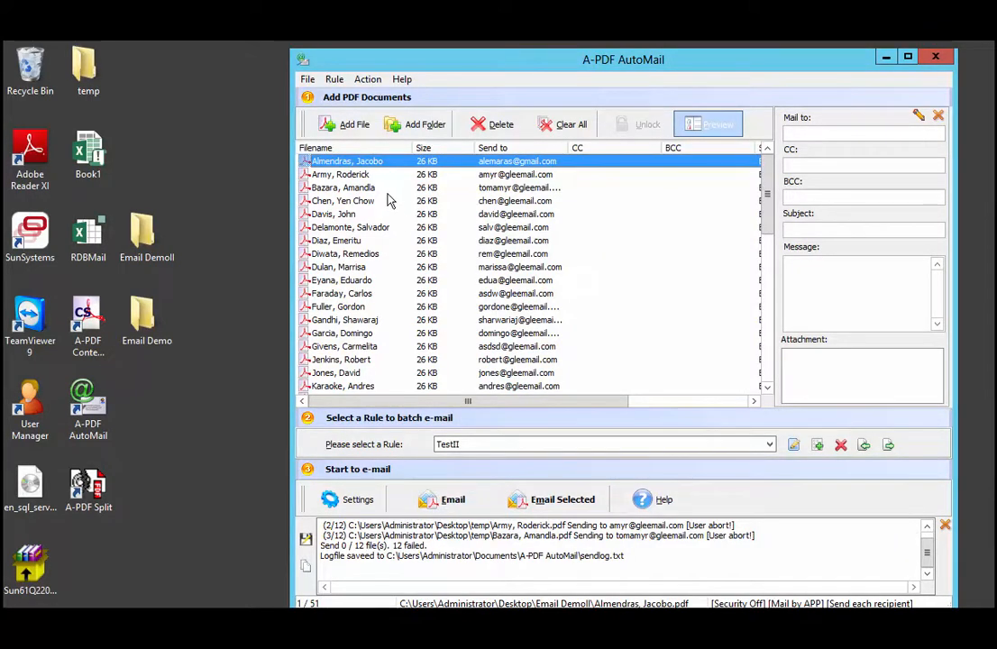
{"action": "left_click", "coordinate": [352, 320], "text": "shift"}
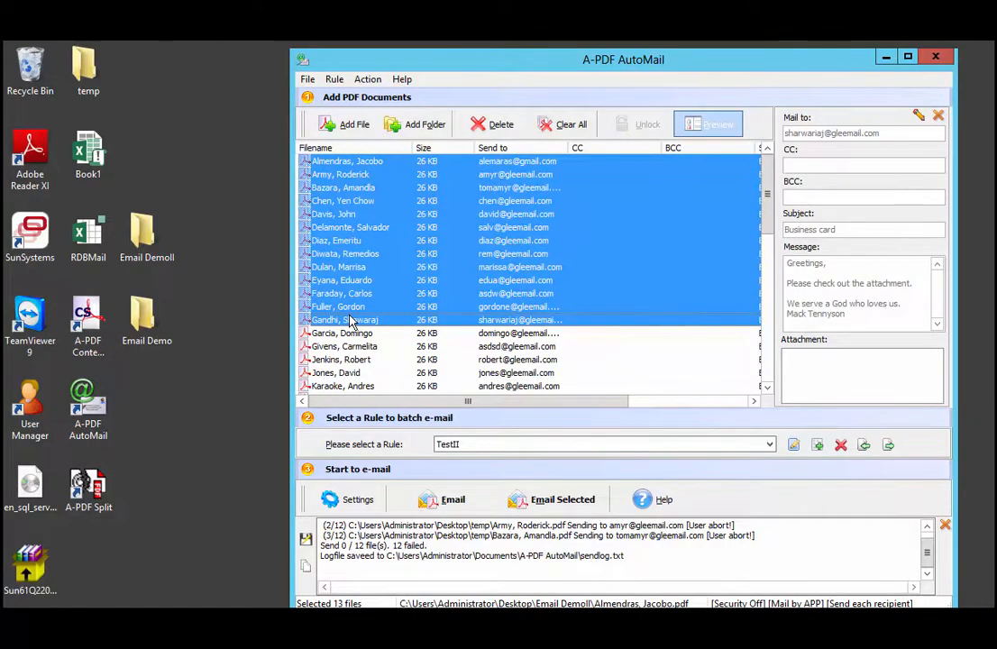
{"action": "left_click", "coordinate": [346, 346], "text": "shift"}
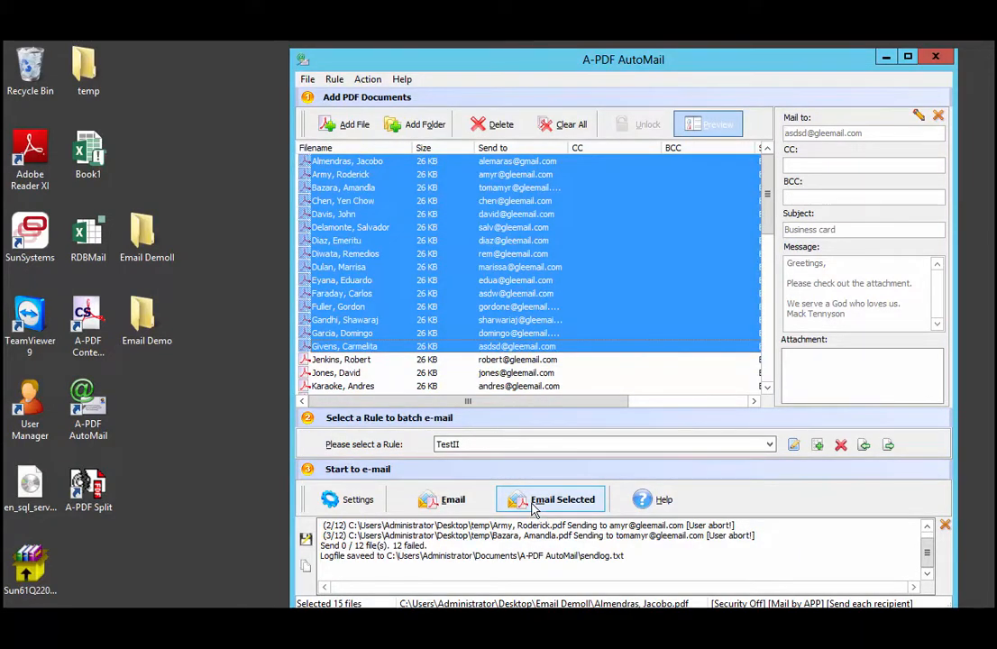
{"action": "left_click", "coordinate": [354, 164]}
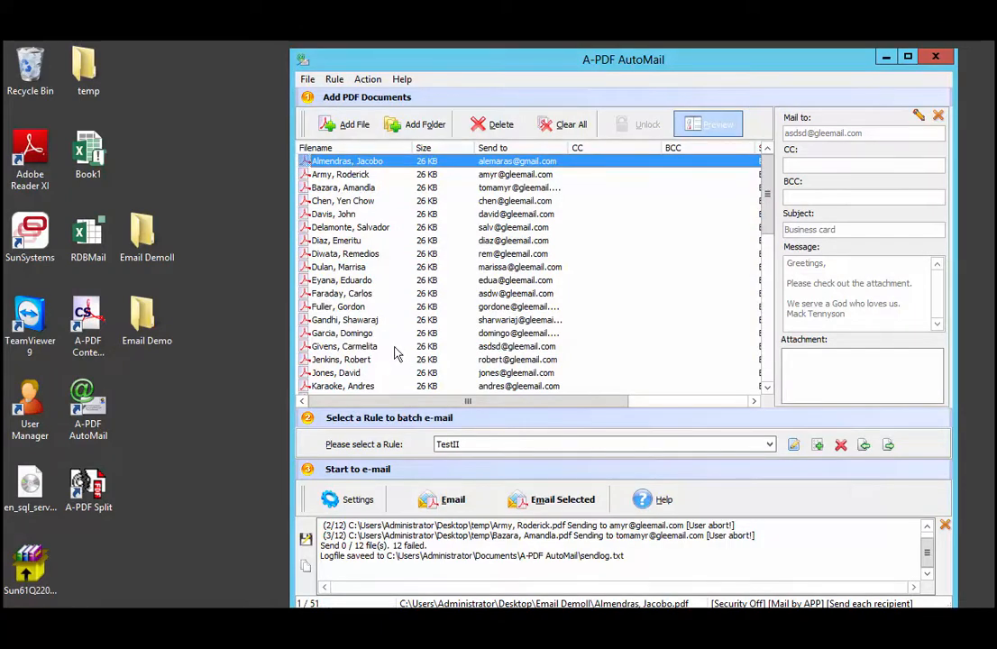
Start batch e-mailing the statements with the TestII rule and try to send the first generated message
{"action": "left_click", "coordinate": [448, 503]}
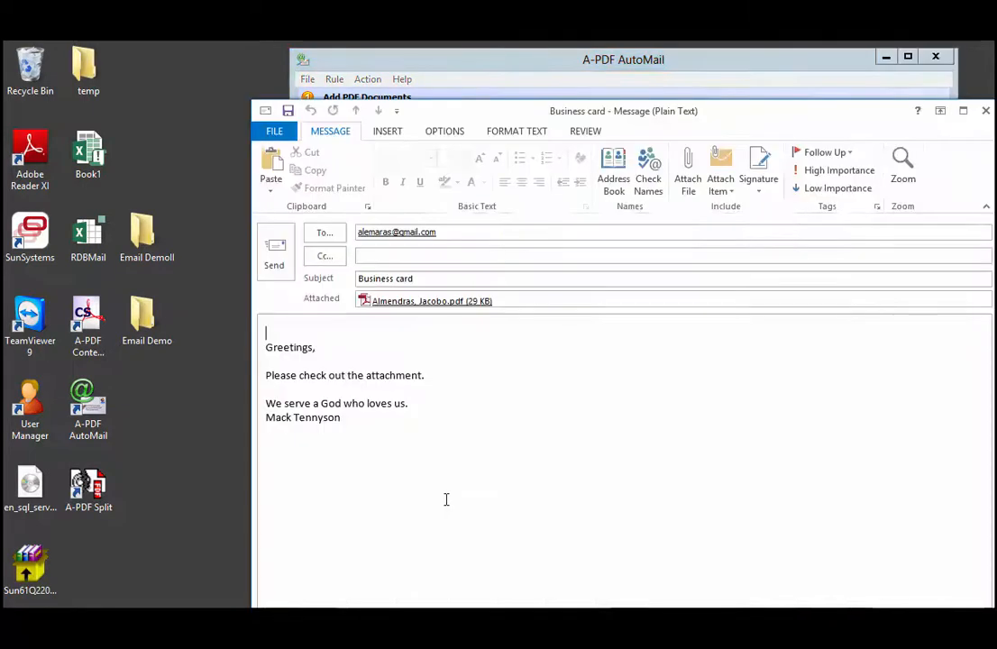
{"action": "left_click", "coordinate": [276, 268]}
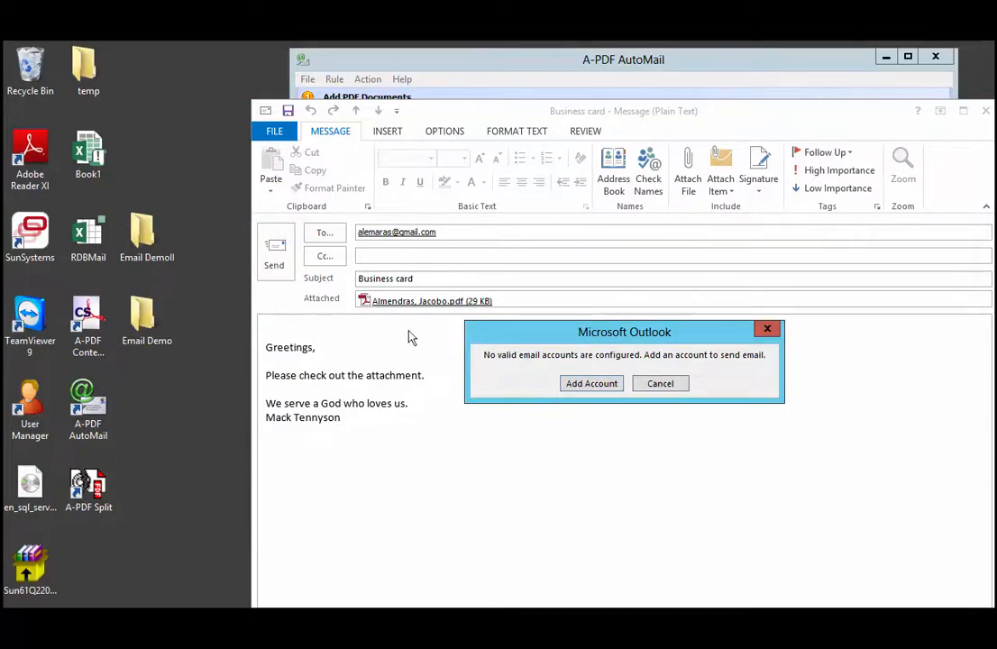
{"action": "left_click", "coordinate": [661, 384]}
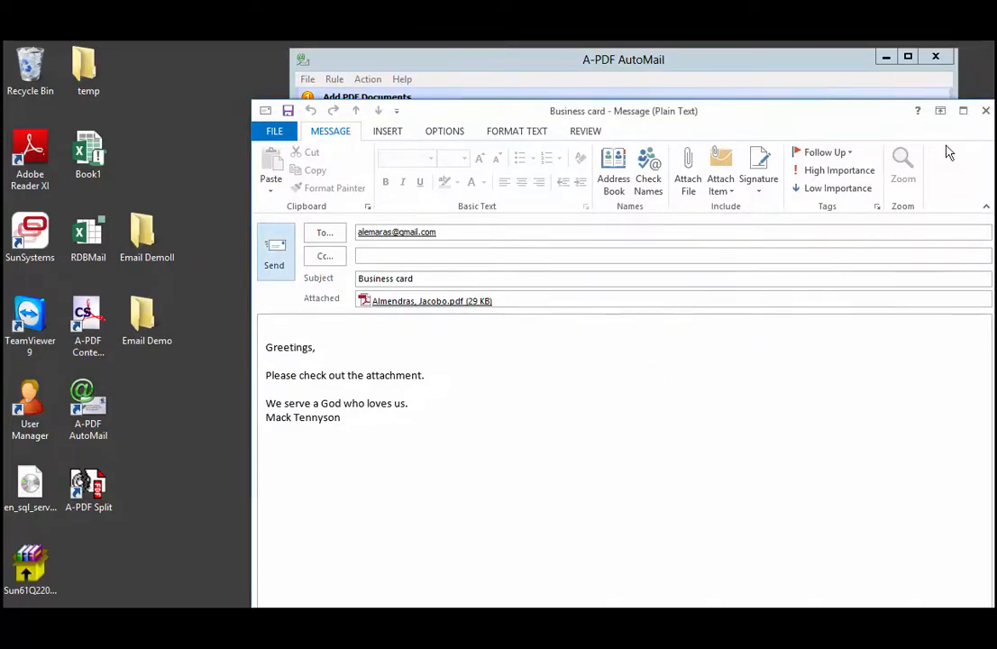
Close the first two generated messages unsent, skipping to the next statement each time
{"action": "left_click", "coordinate": [985, 110]}
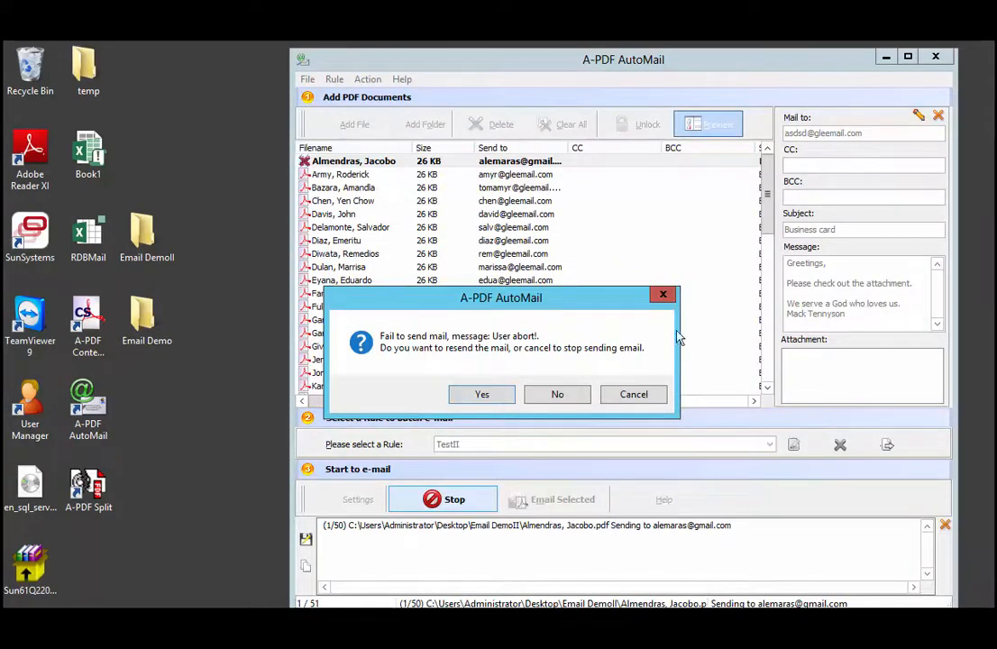
{"action": "left_click", "coordinate": [555, 396]}
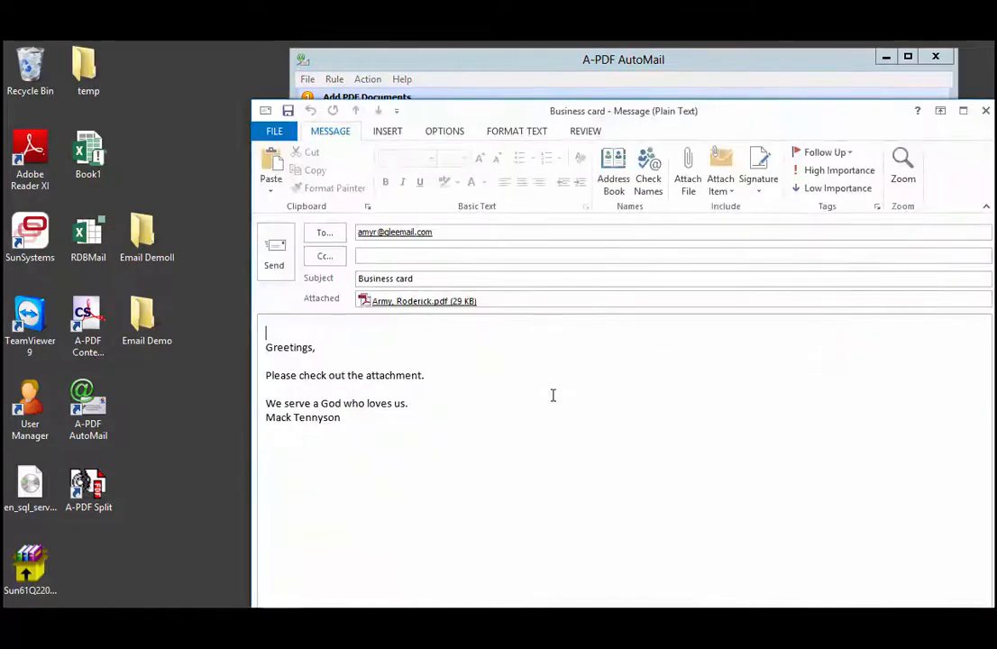
{"action": "left_click", "coordinate": [985, 110]}
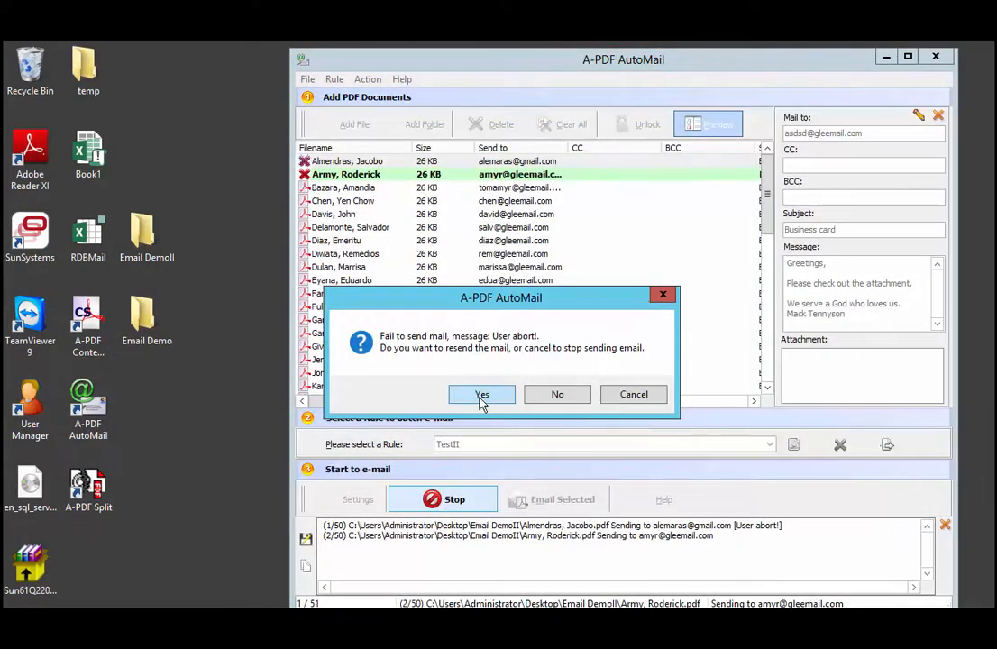
{"action": "left_click", "coordinate": [552, 401]}
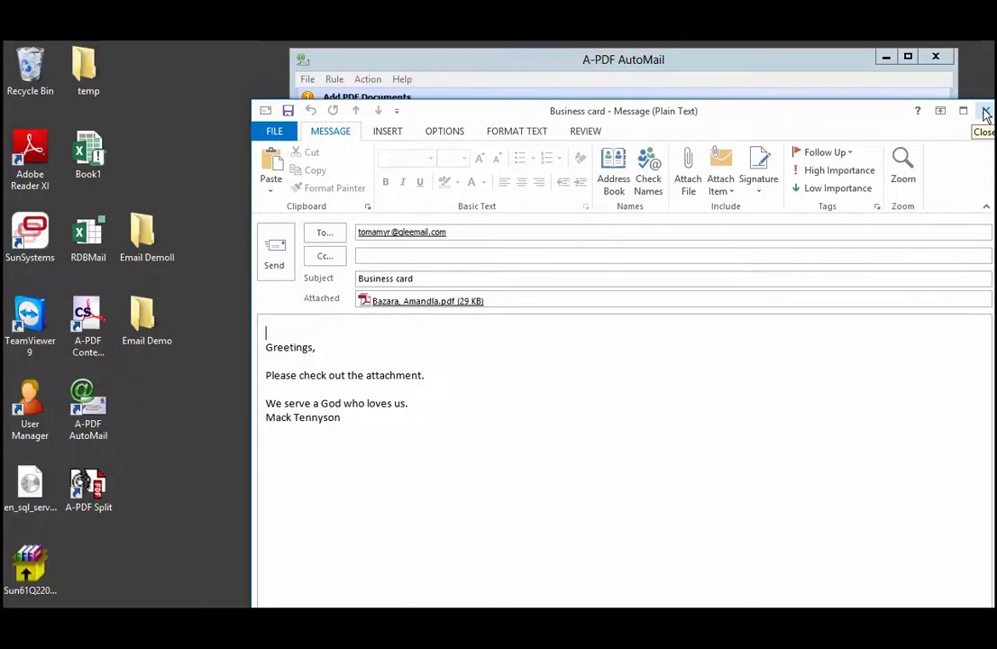
Open the current message's attached statement PDF to check its contents, then close the viewer
{"action": "left_click_drag", "start_coordinate": [794, 113], "coordinate": [751, 93]}
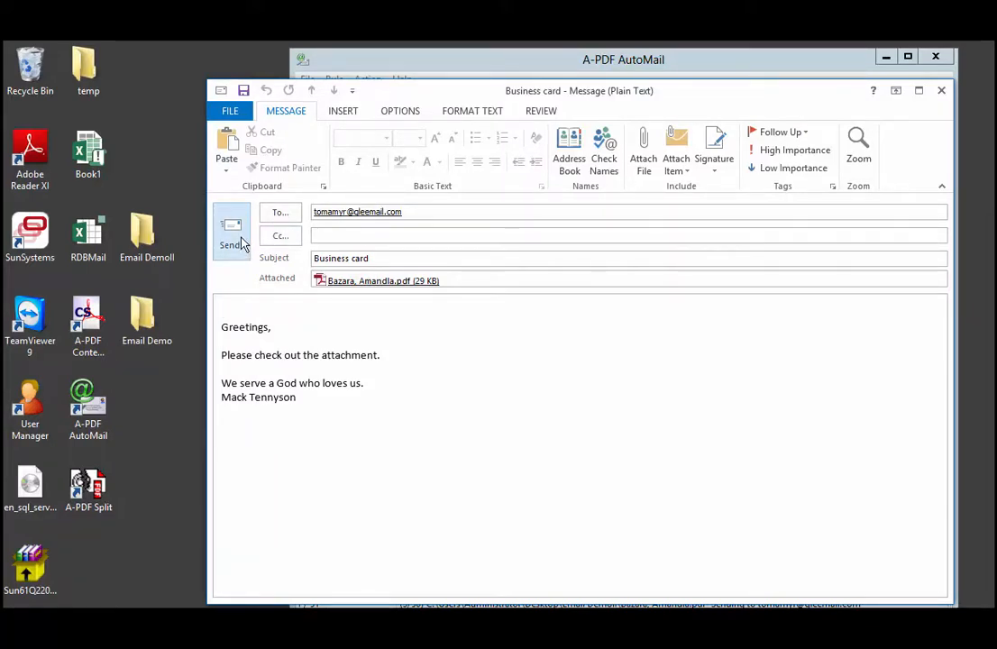
{"action": "left_click", "coordinate": [379, 282]}
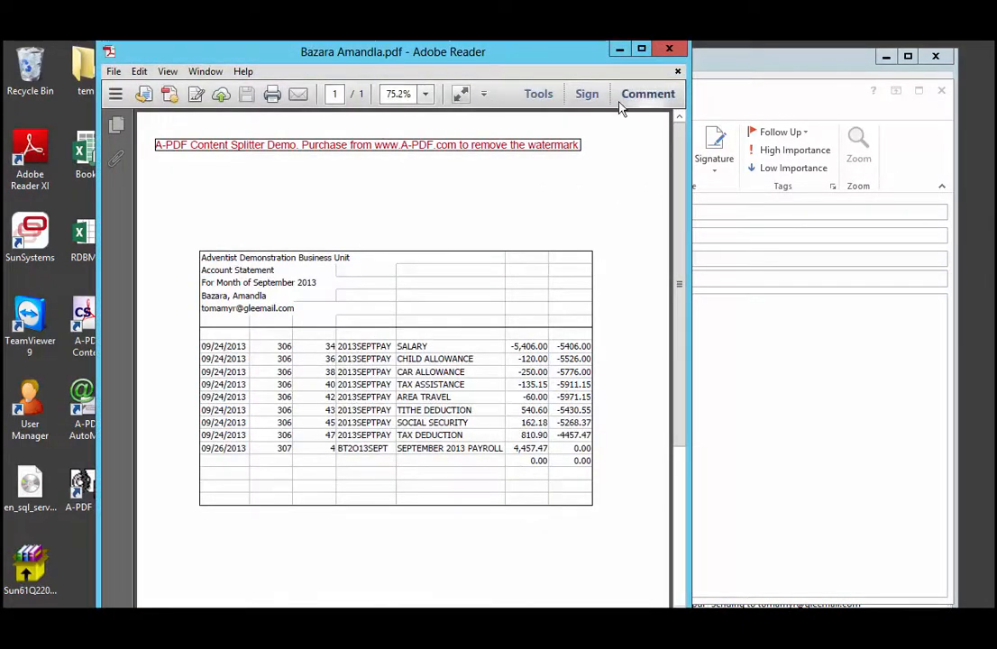
{"action": "left_click", "coordinate": [678, 72]}
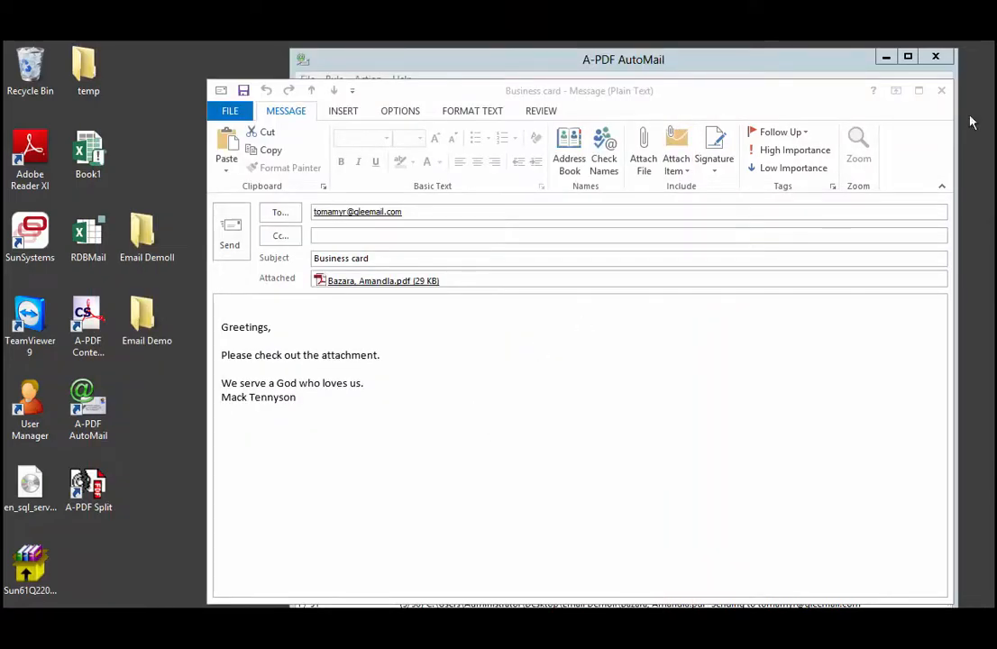
Close the message unsent and stop the batch sending
{"action": "left_click", "coordinate": [943, 91]}
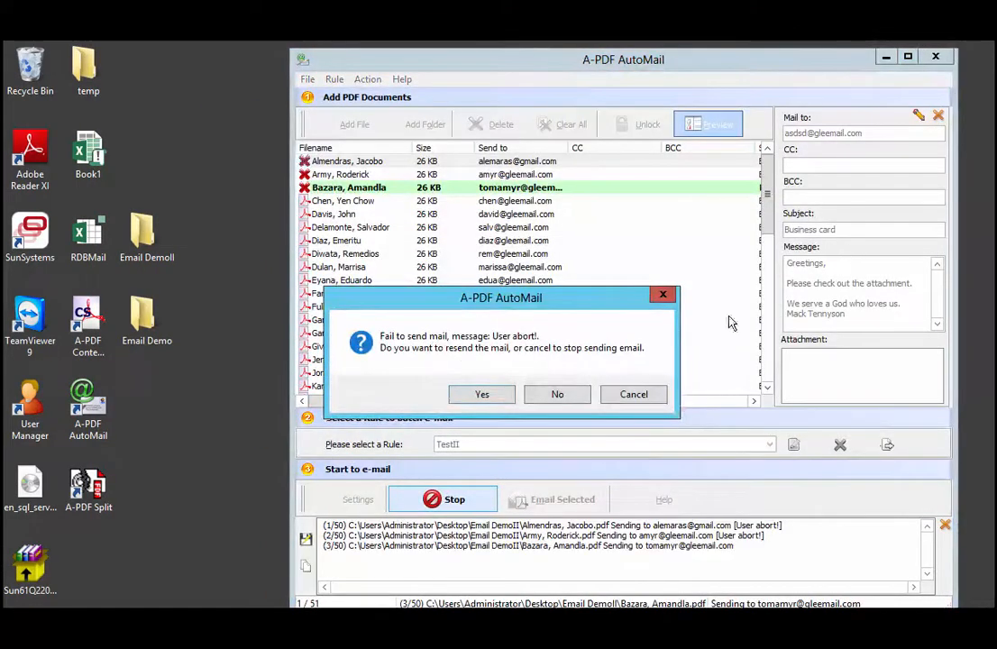
{"action": "left_click", "coordinate": [620, 395]}
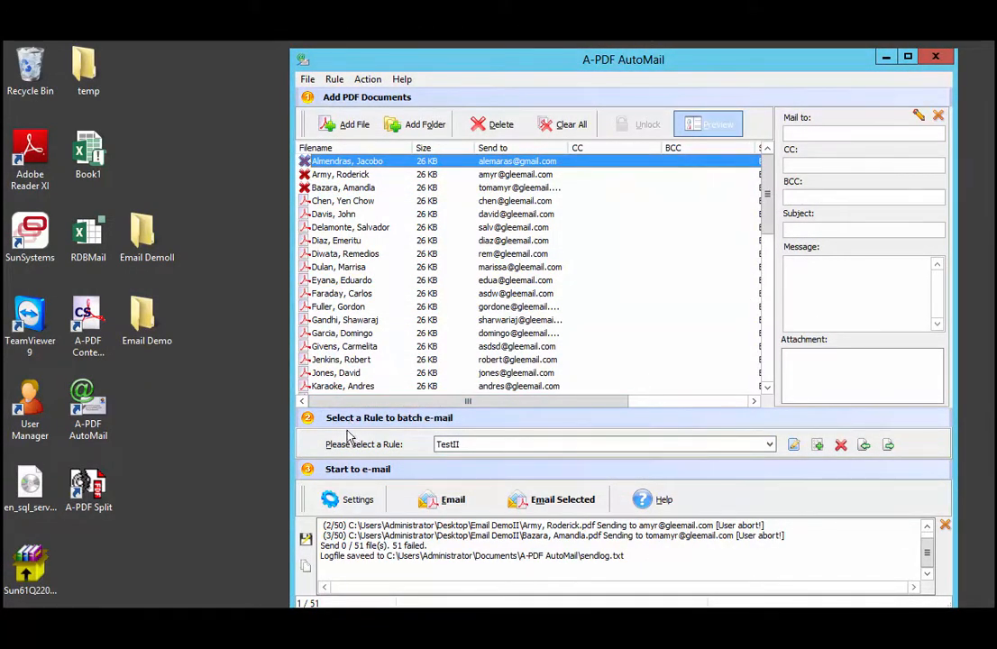
Open the TestII rule for editing, view its Match CSV options, and cancel the editor
{"action": "left_click", "coordinate": [793, 445]}
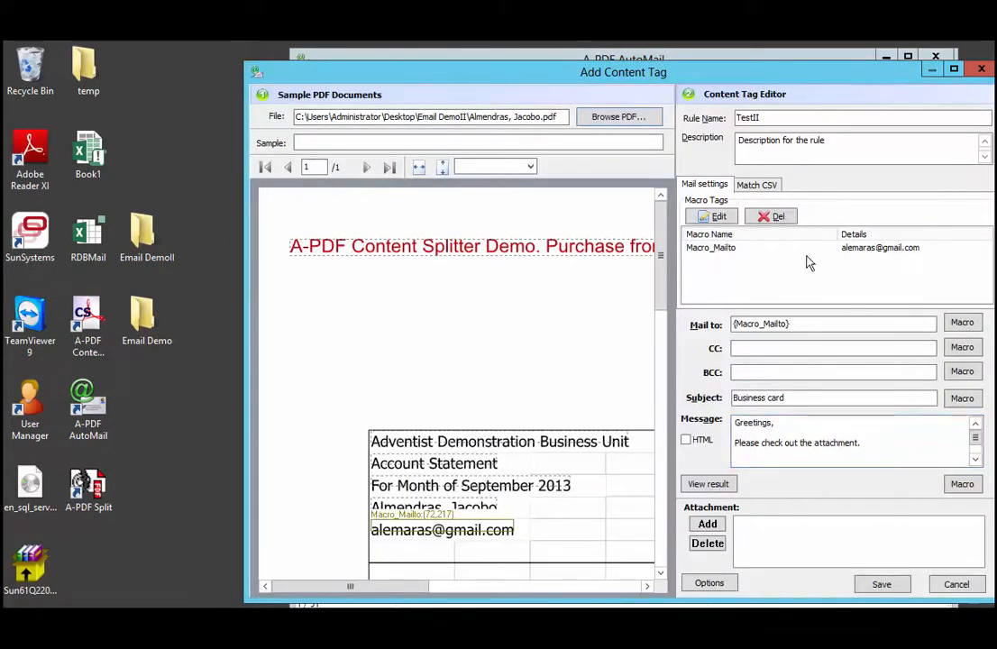
{"action": "left_click", "coordinate": [768, 186]}
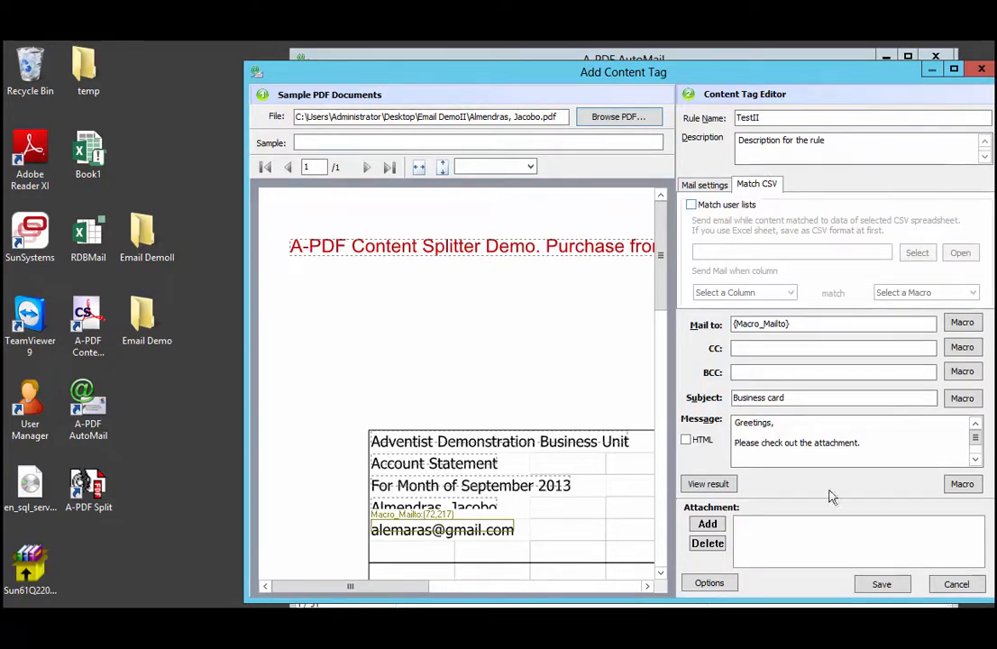
{"action": "left_click", "coordinate": [956, 585]}
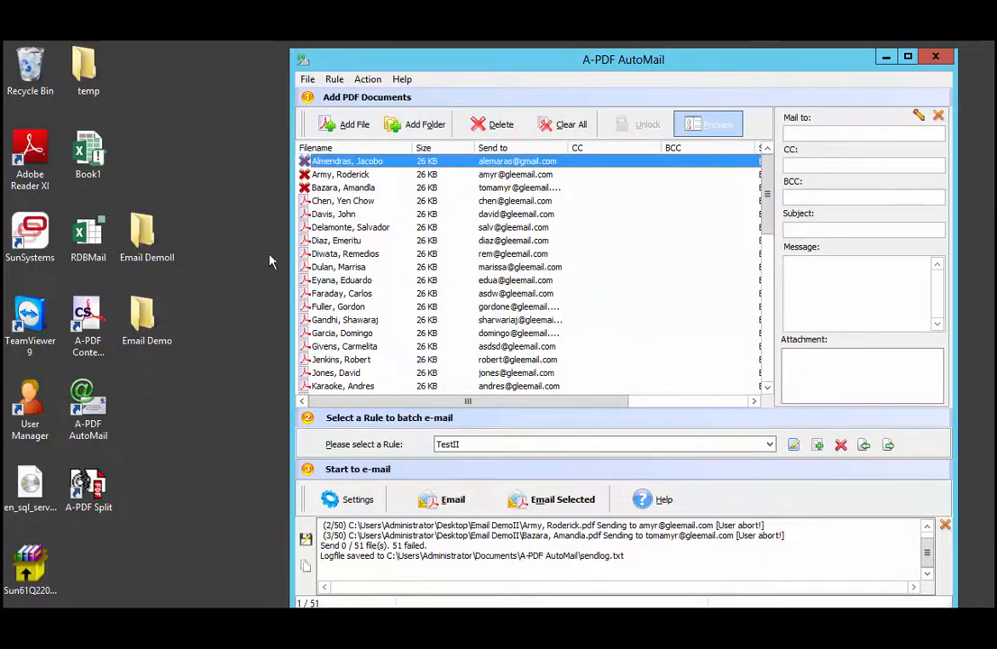
Restart batch e-mailing and close each generated message unsent, skipping to the next statement
{"action": "left_click", "coordinate": [441, 506]}
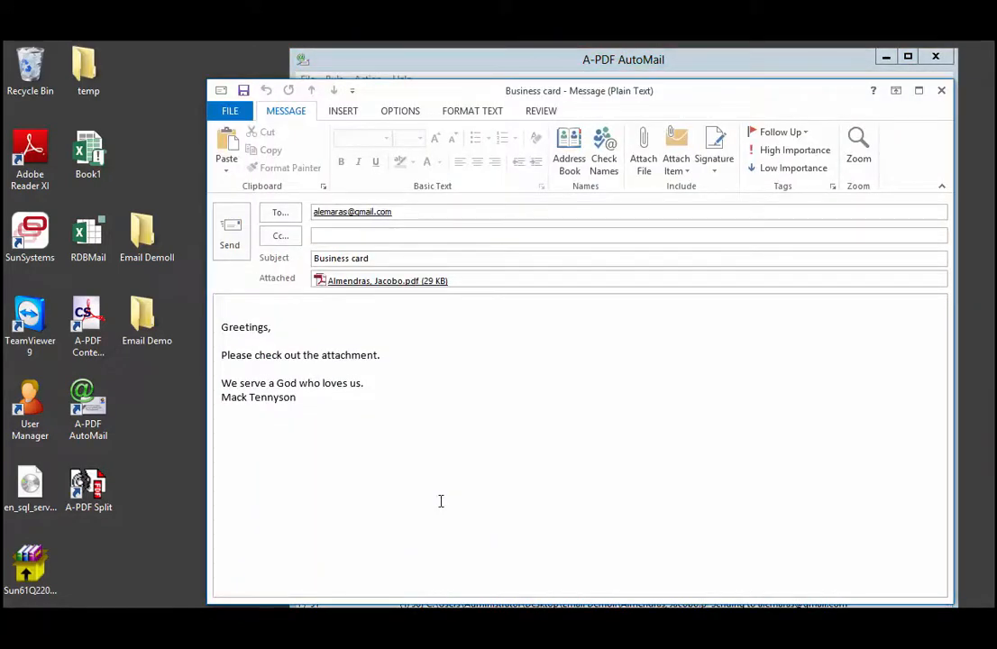
{"action": "left_click", "coordinate": [941, 89]}
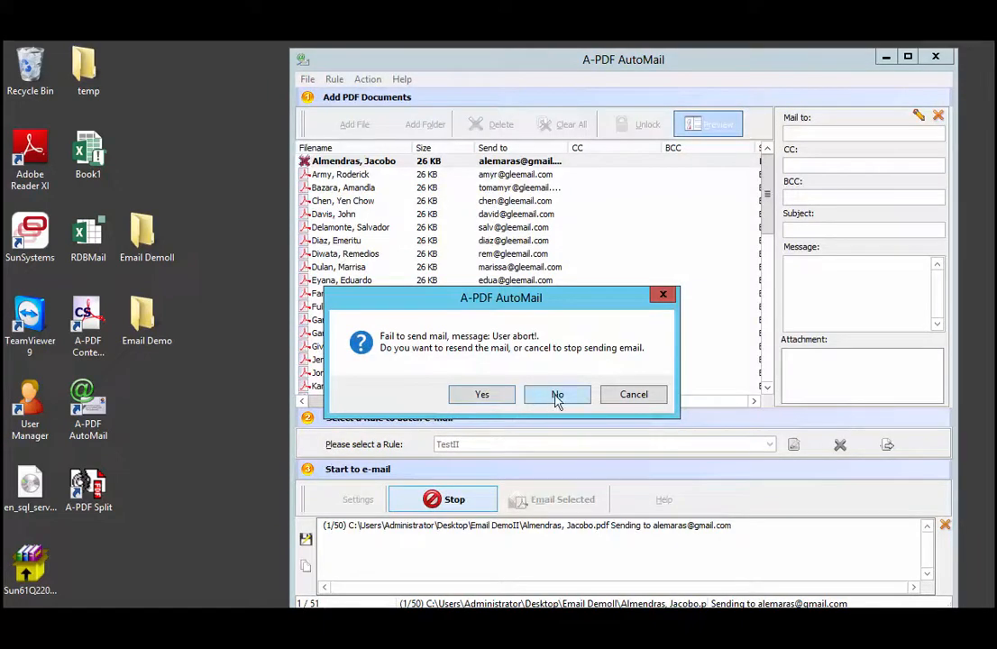
{"action": "left_click", "coordinate": [557, 394]}
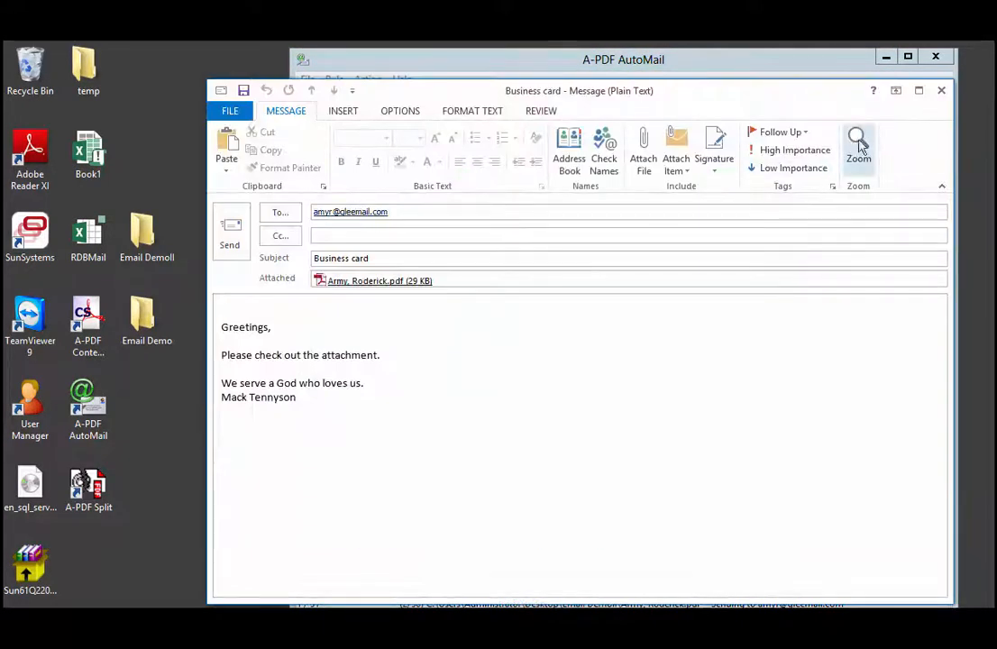
{"action": "left_click", "coordinate": [942, 91]}
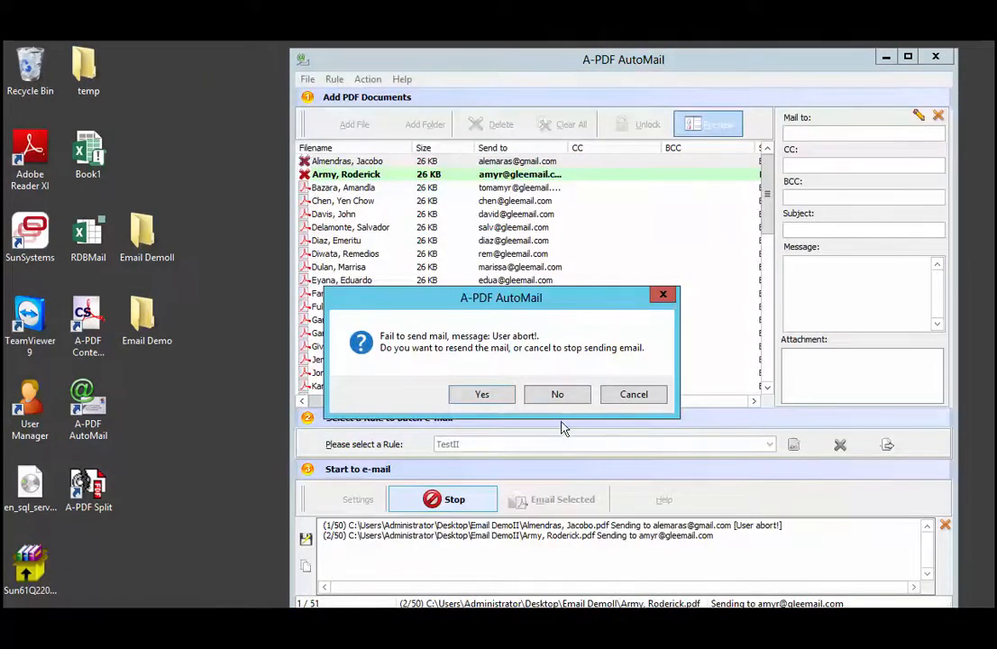
{"action": "left_click", "coordinate": [566, 398]}
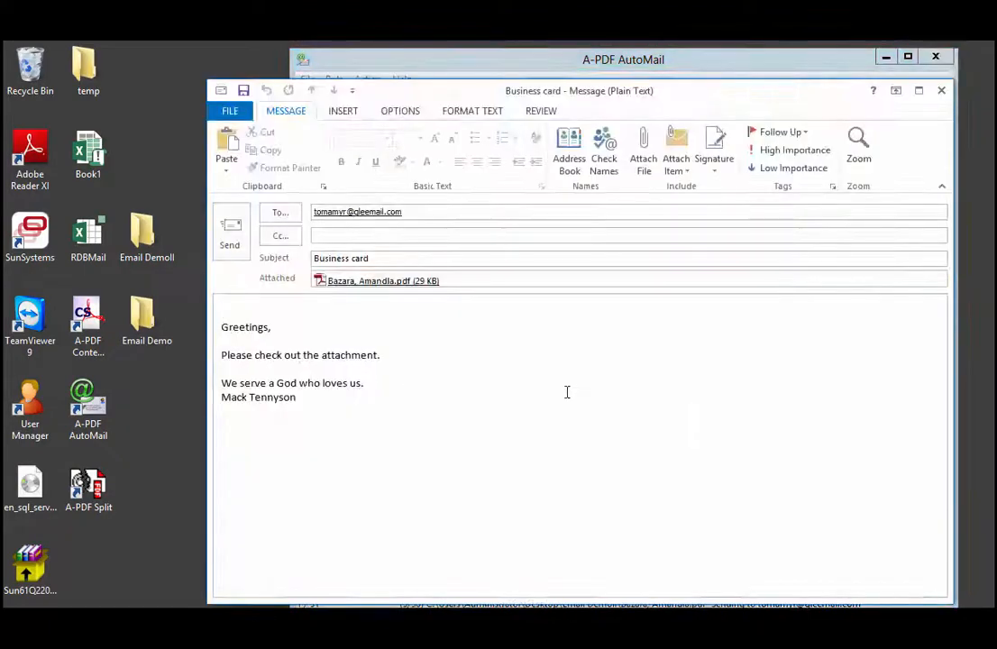
{"action": "left_click", "coordinate": [942, 91]}
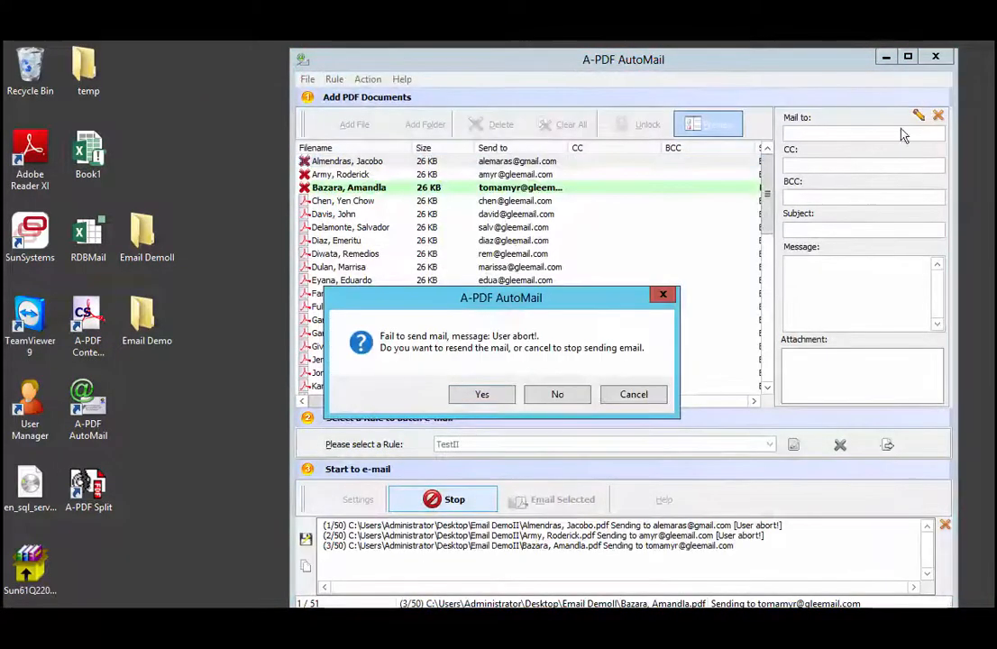
{"action": "left_click", "coordinate": [553, 395]}
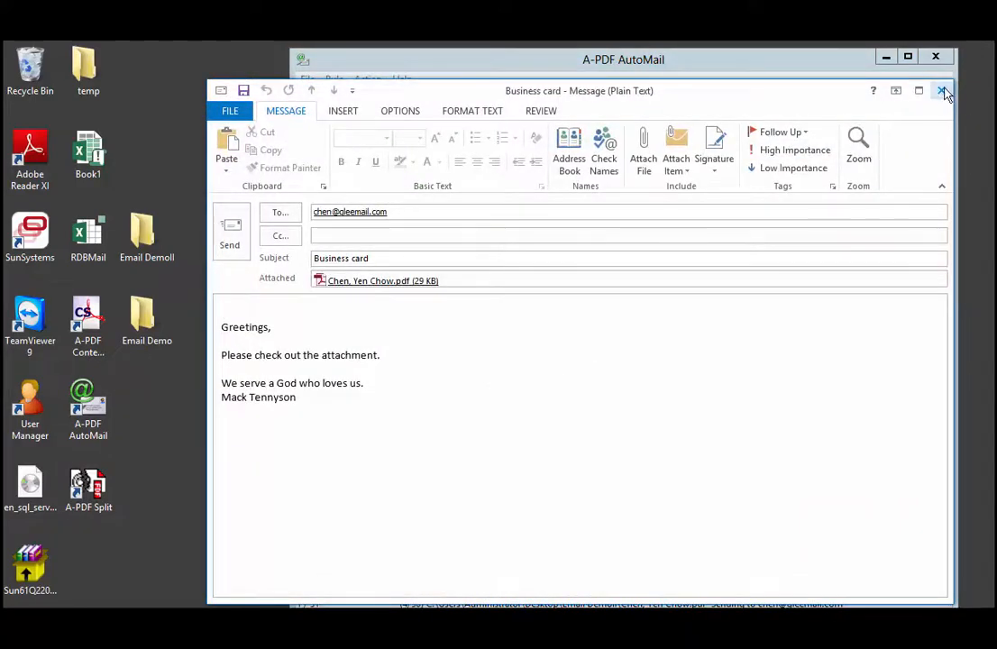
Close the next three generated messages unsent, skipping to the following statement each time
{"action": "left_click", "coordinate": [942, 90]}
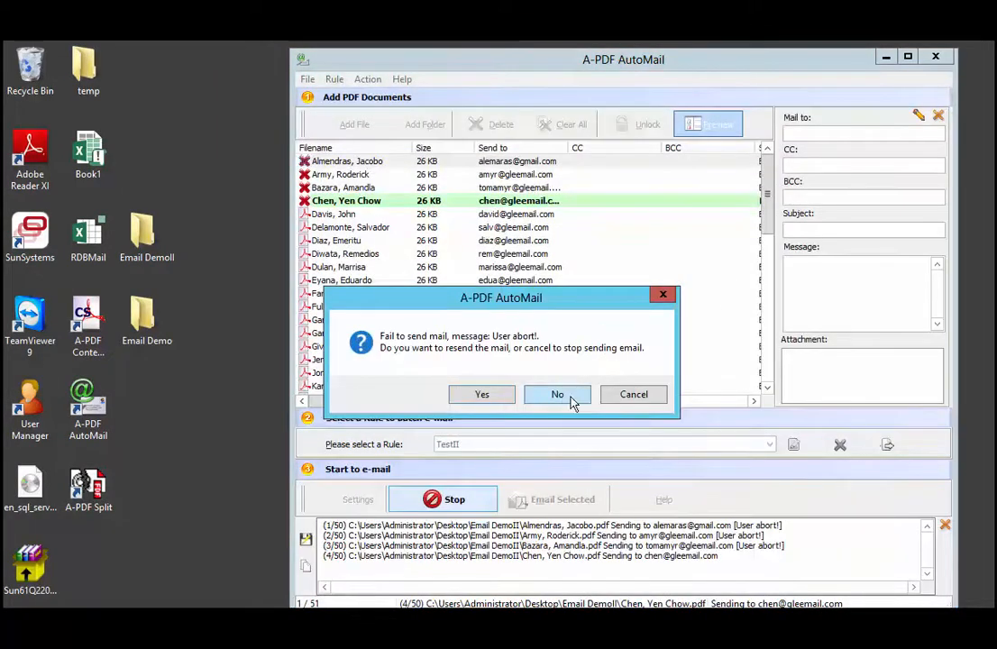
{"action": "left_click", "coordinate": [557, 395]}
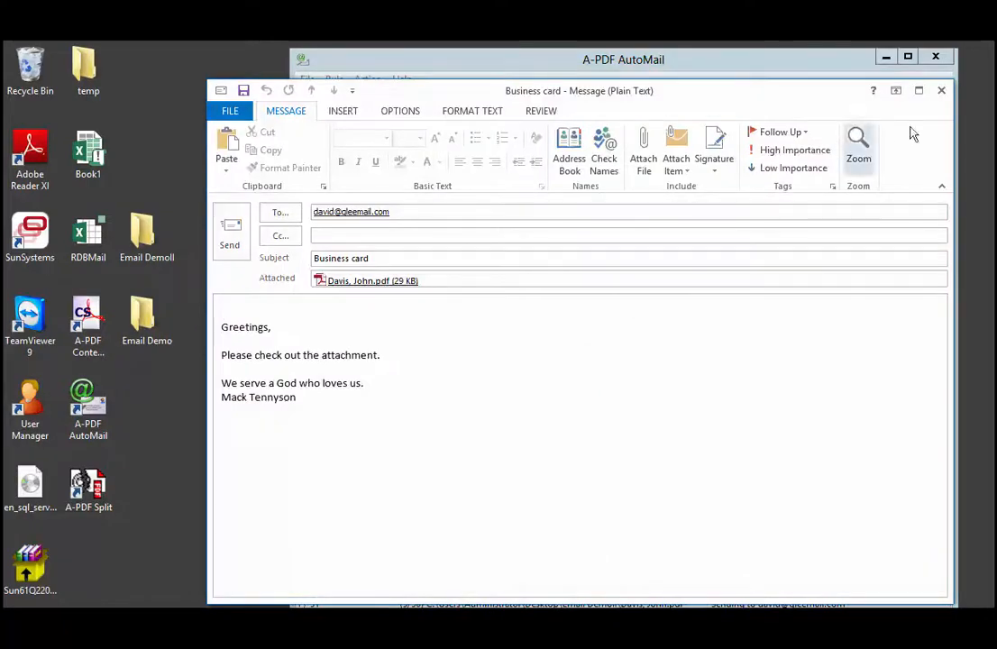
{"action": "left_click", "coordinate": [941, 90]}
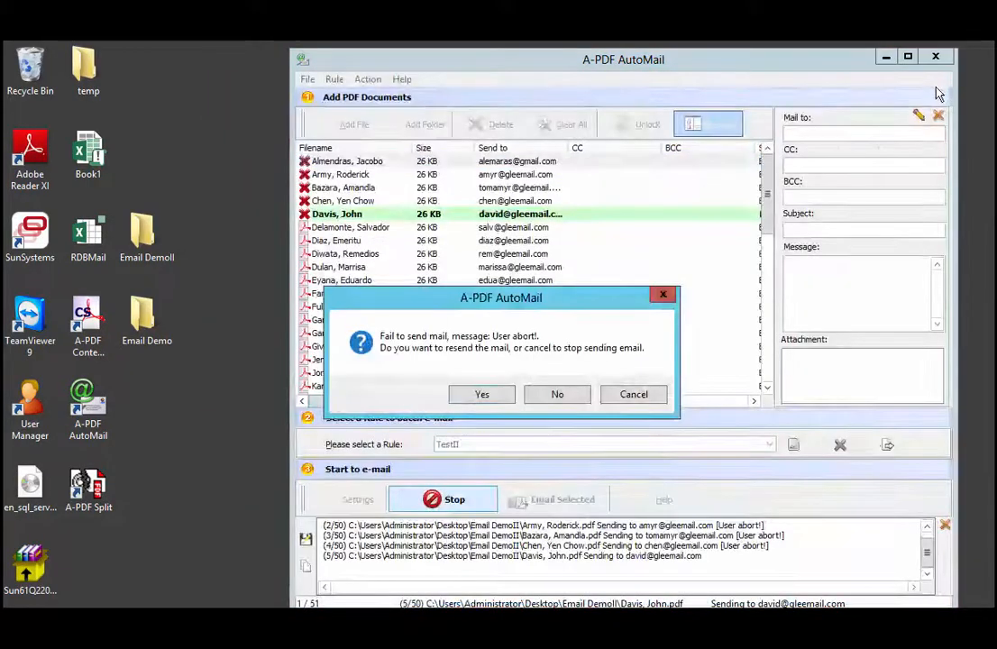
{"action": "left_click", "coordinate": [582, 398]}
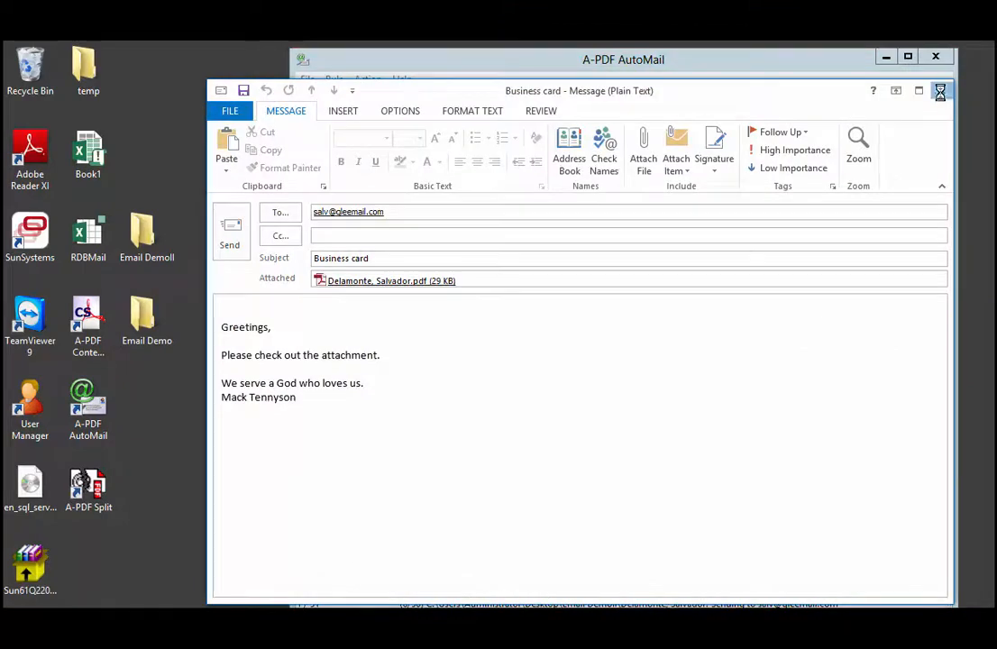
{"action": "left_click", "coordinate": [940, 90]}
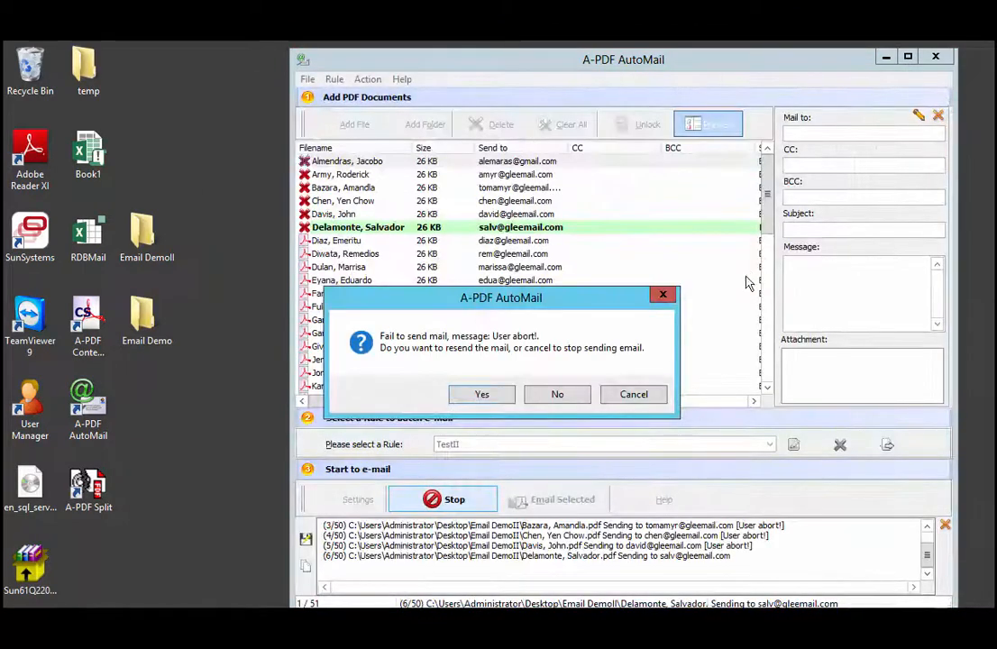
{"action": "left_click", "coordinate": [553, 394]}
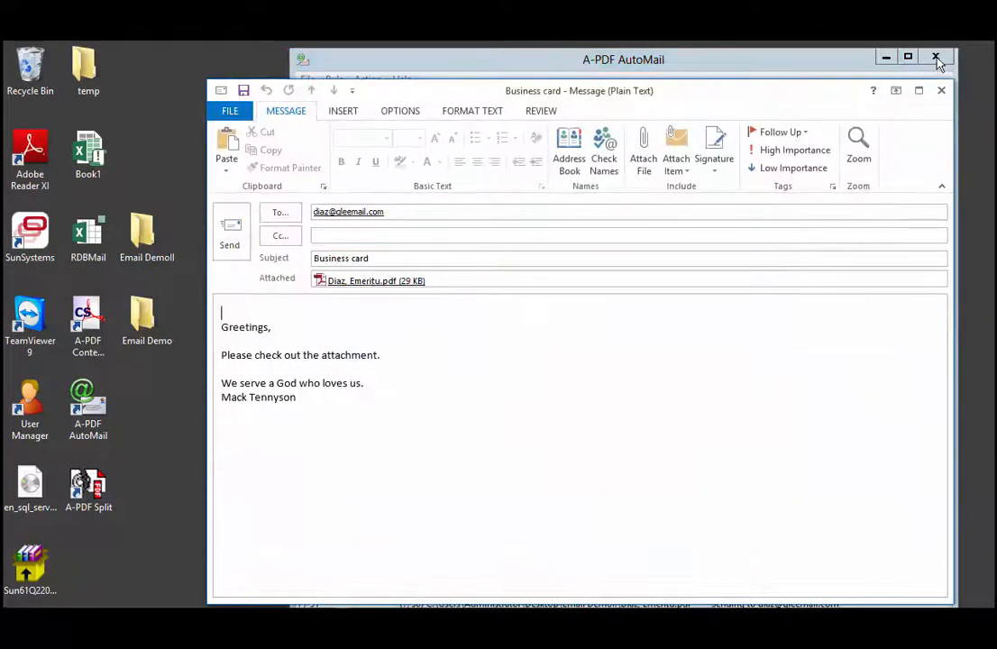
Close the last generated message, cancel the batch sending and exit AutoMail
{"action": "left_click", "coordinate": [940, 92]}
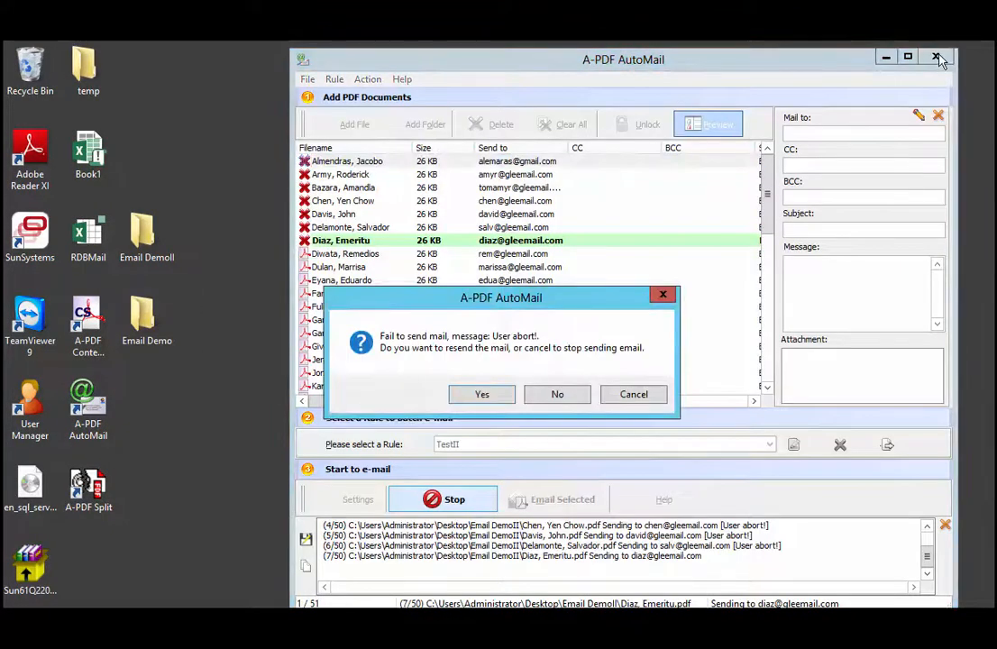
{"action": "left_click", "coordinate": [648, 397]}
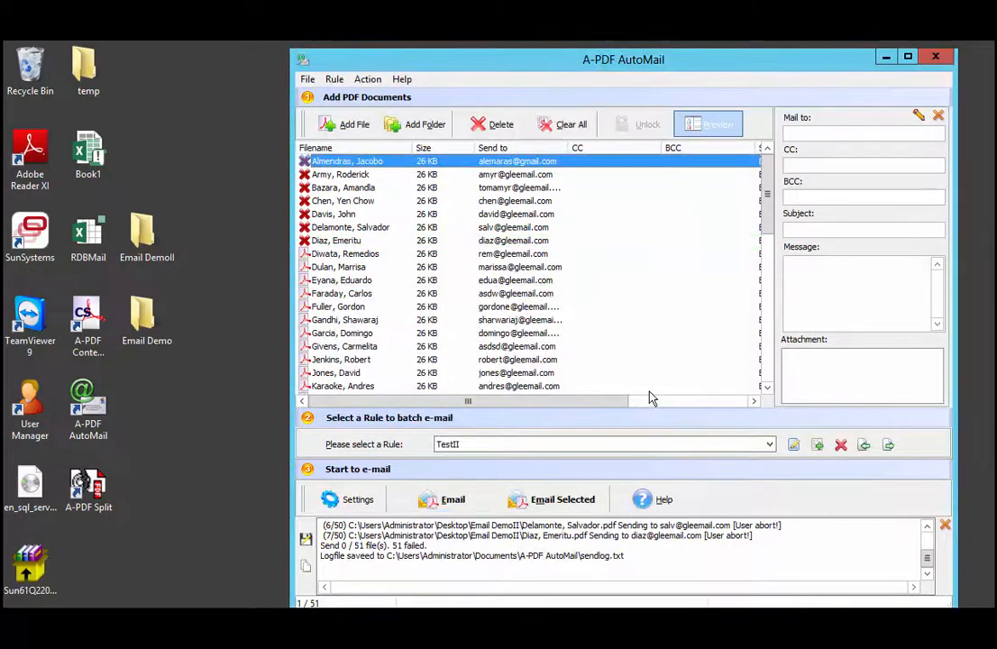
{"action": "left_click", "coordinate": [942, 60]}
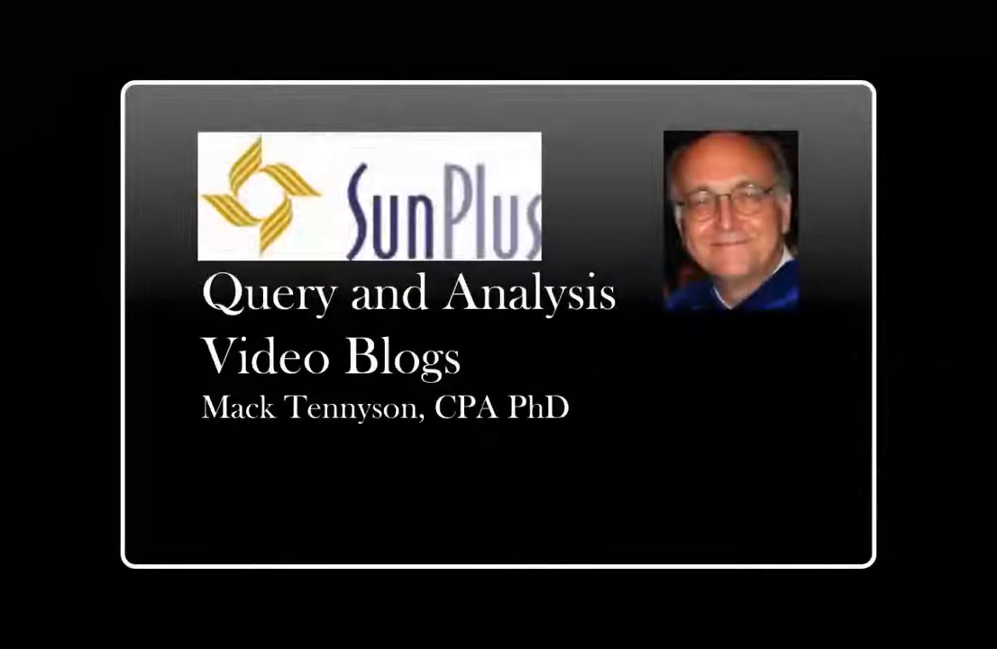
{"action": "left_click_drag", "start_coordinate": [383, 445], "coordinate": [406, 422]}
{"action": "left_click_drag", "start_coordinate": [412, 417], "coordinate": [454, 420]}
{"action": "mouse_move", "coordinate": [448, 457]}
{"action": "left_mouse_down"}
{"action": "mouse_move", "coordinate": [430, 485]}
{"action": "mouse_move", "coordinate": [463, 457]}
{"action": "left_mouse_up"}
{"action": "left_click_drag", "start_coordinate": [481, 447], "coordinate": [490, 472]}
{"action": "left_click_drag", "start_coordinate": [498, 425], "coordinate": [525, 447]}
{"action": "mouse_move", "coordinate": [535, 420]}
{"action": "left_mouse_down"}
{"action": "mouse_move", "coordinate": [539, 431]}
{"action": "mouse_move", "coordinate": [533, 409]}
{"action": "left_mouse_up"}
{"action": "left_click_drag", "start_coordinate": [550, 414], "coordinate": [578, 416]}
{"action": "left_click_drag", "start_coordinate": [466, 501], "coordinate": [478, 543]}
{"action": "left_click_drag", "start_coordinate": [439, 518], "coordinate": [480, 505]}
{"action": "left_click_drag", "start_coordinate": [477, 490], "coordinate": [532, 507]}
{"action": "mouse_move", "coordinate": [552, 466]}
{"action": "left_mouse_down"}
{"action": "mouse_move", "coordinate": [581, 449]}
{"action": "mouse_move", "coordinate": [639, 443]}
{"action": "left_mouse_up"}
{"action": "left_click_drag", "start_coordinate": [654, 421], "coordinate": [660, 434]}
{"action": "left_click_drag", "start_coordinate": [665, 424], "coordinate": [682, 427]}
{"action": "left_click_drag", "start_coordinate": [687, 413], "coordinate": [701, 425]}
{"action": "left_click_drag", "start_coordinate": [563, 526], "coordinate": [578, 546]}
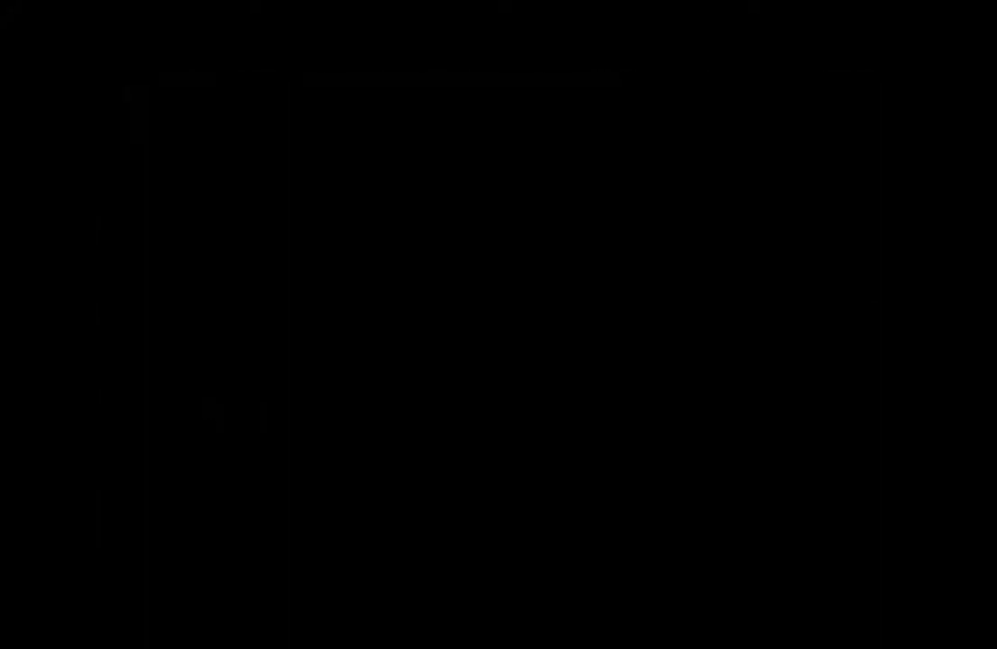